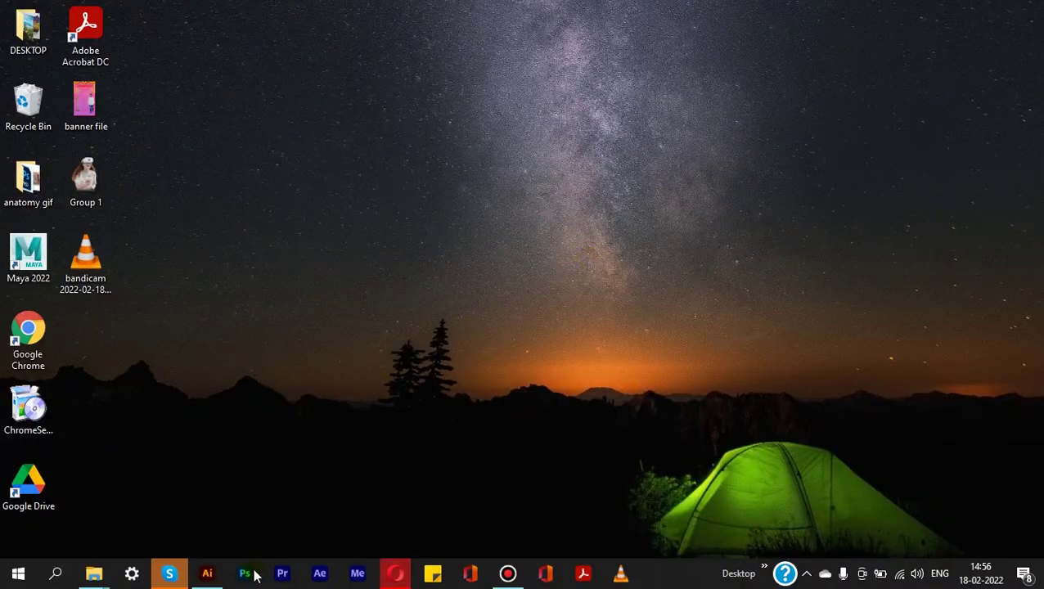
Step: Create a new 600 × 600 px document in pixels with one artboard
click(208, 574)
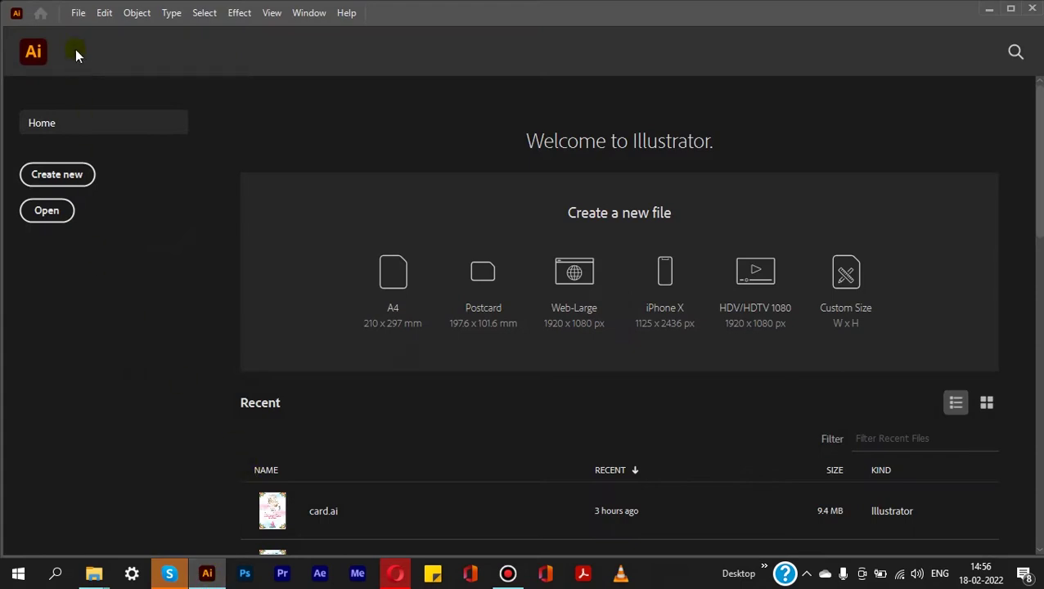
click(78, 13)
click(93, 33)
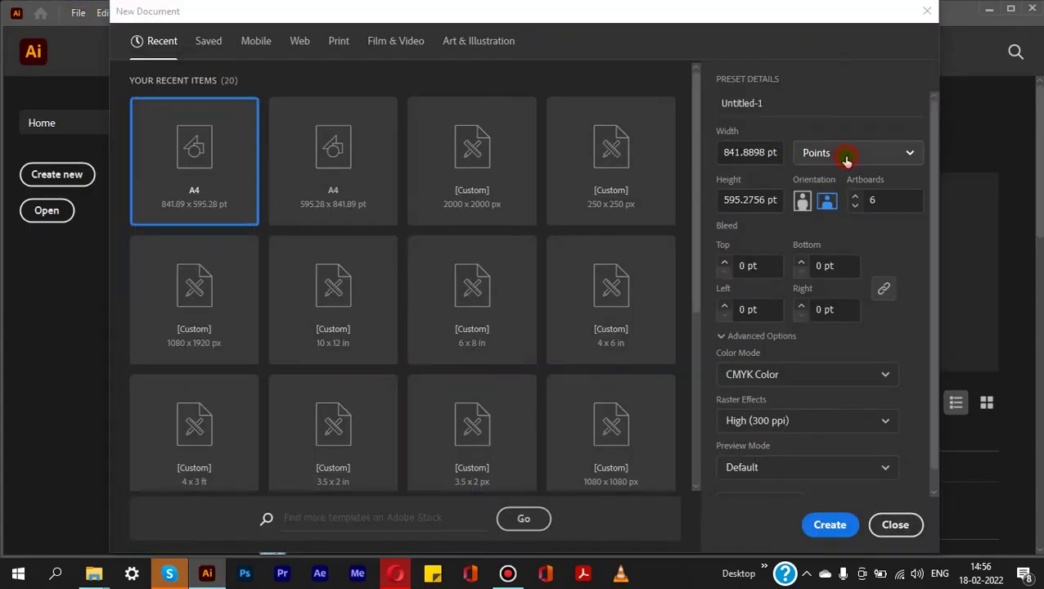
click(843, 154)
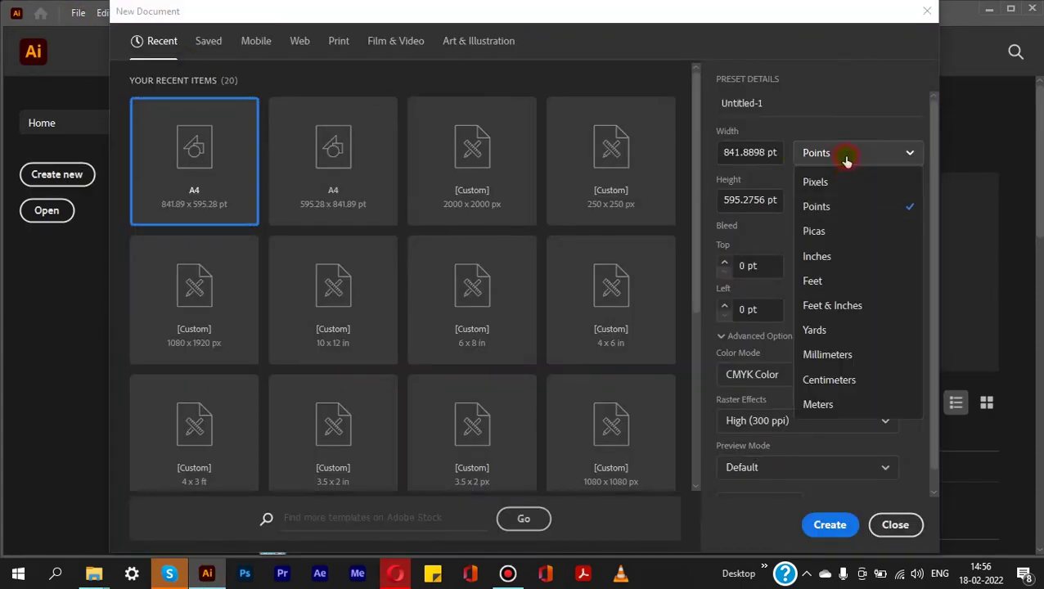
click(835, 184)
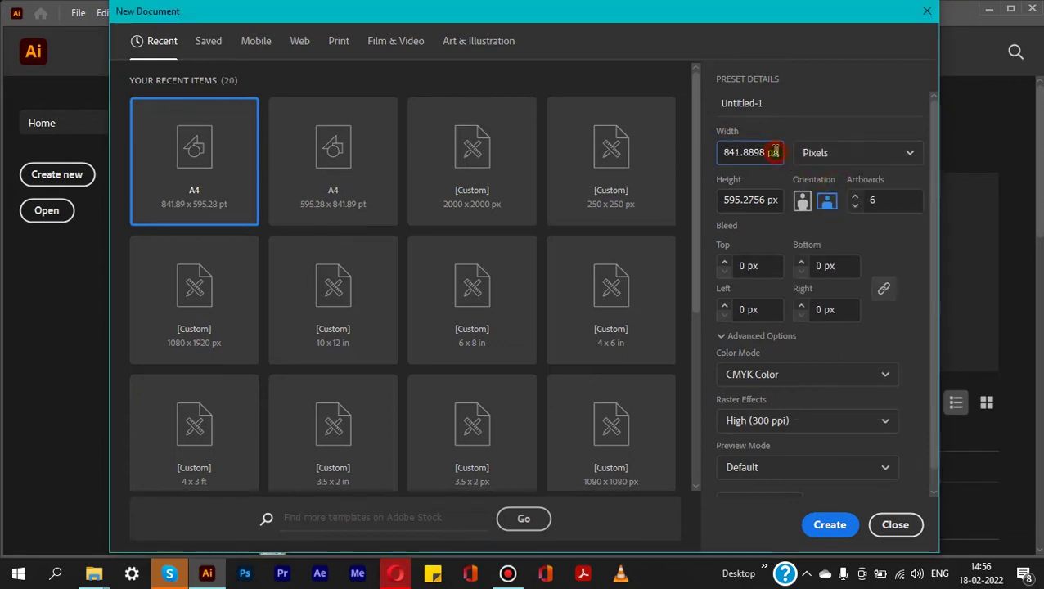
double_click(774, 145)
text(600)
key(Tab)
text(6)
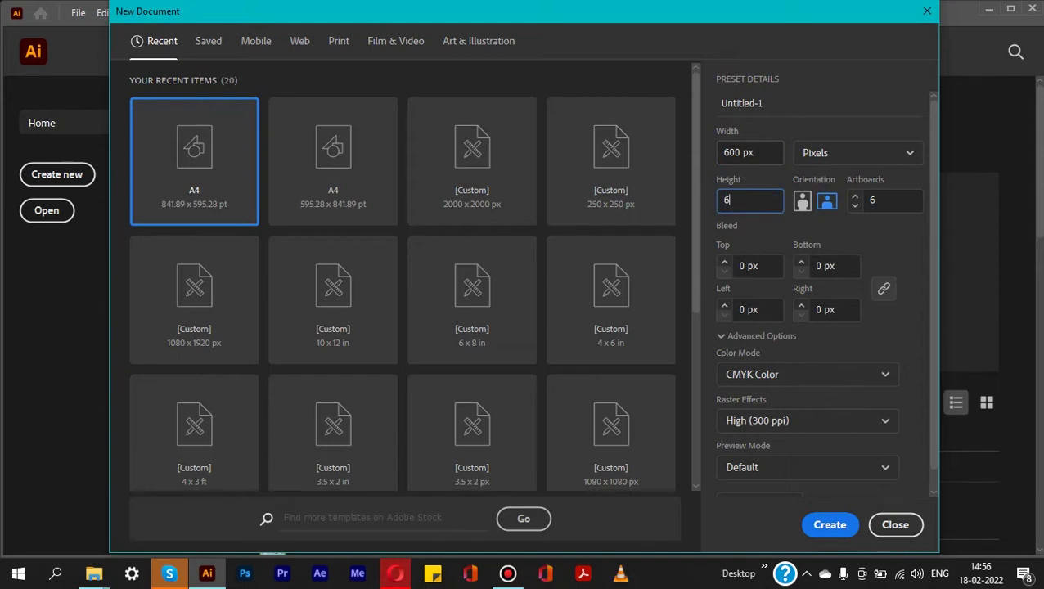
click(873, 202)
text(1)
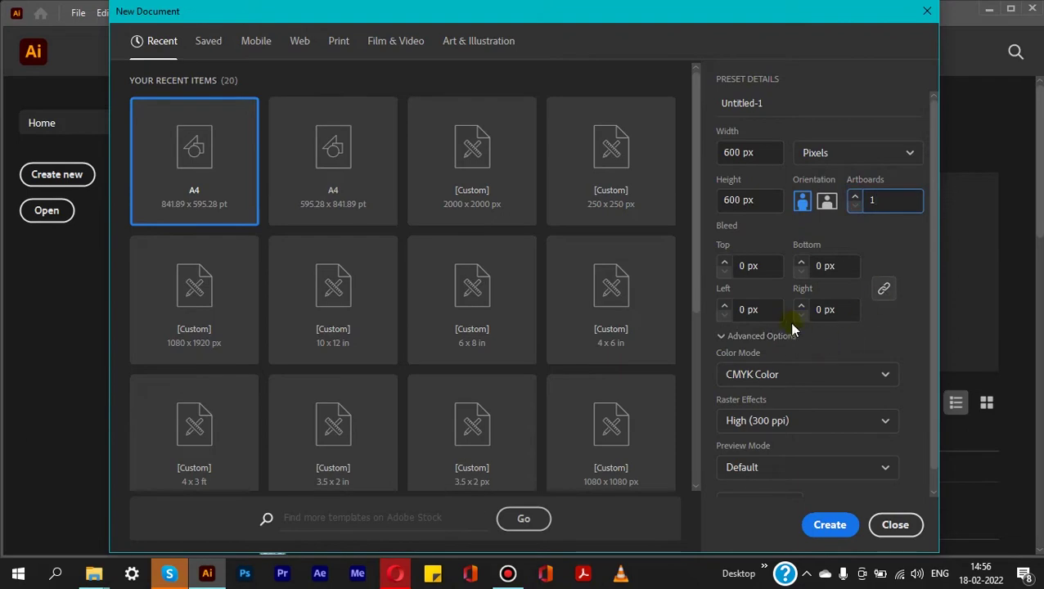
click(830, 527)
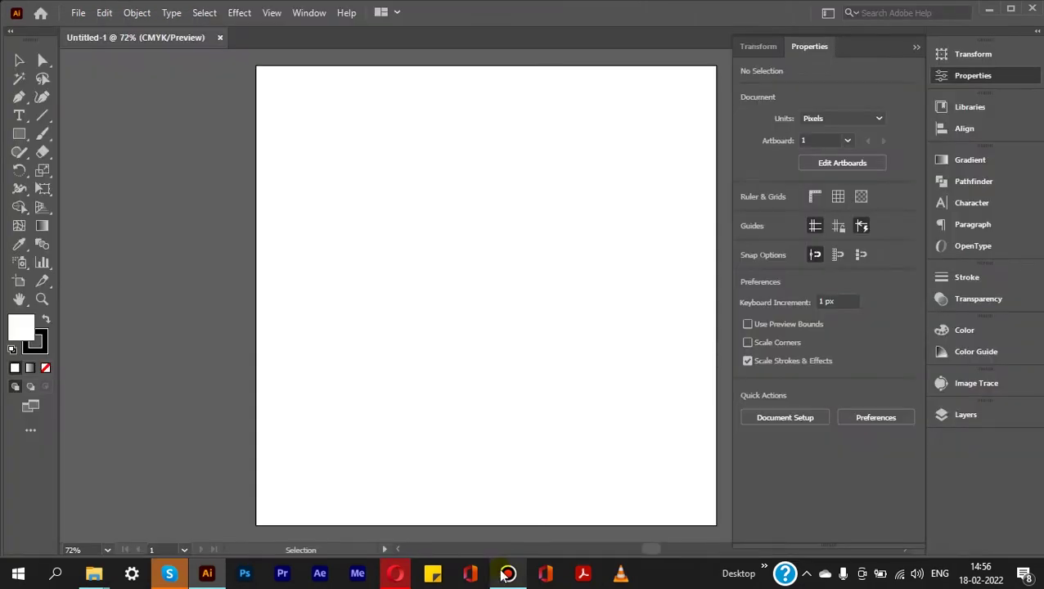
Step: Draw a 248 × 81 px rectangle near the artboard's top-left, filled cyan with no stroke
click(25, 135)
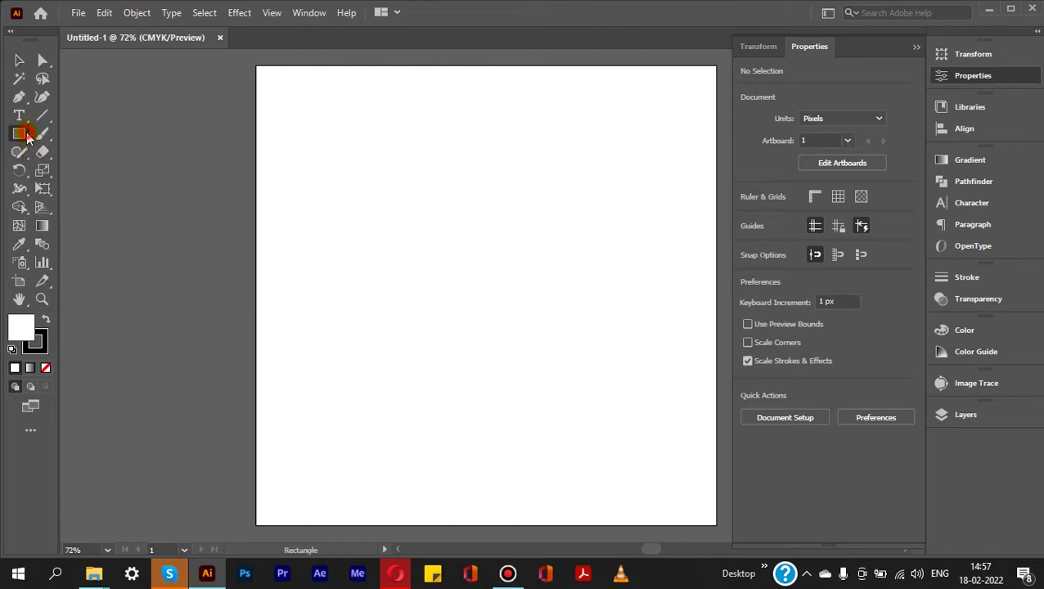
click(69, 134)
drag(336, 163, 525, 225)
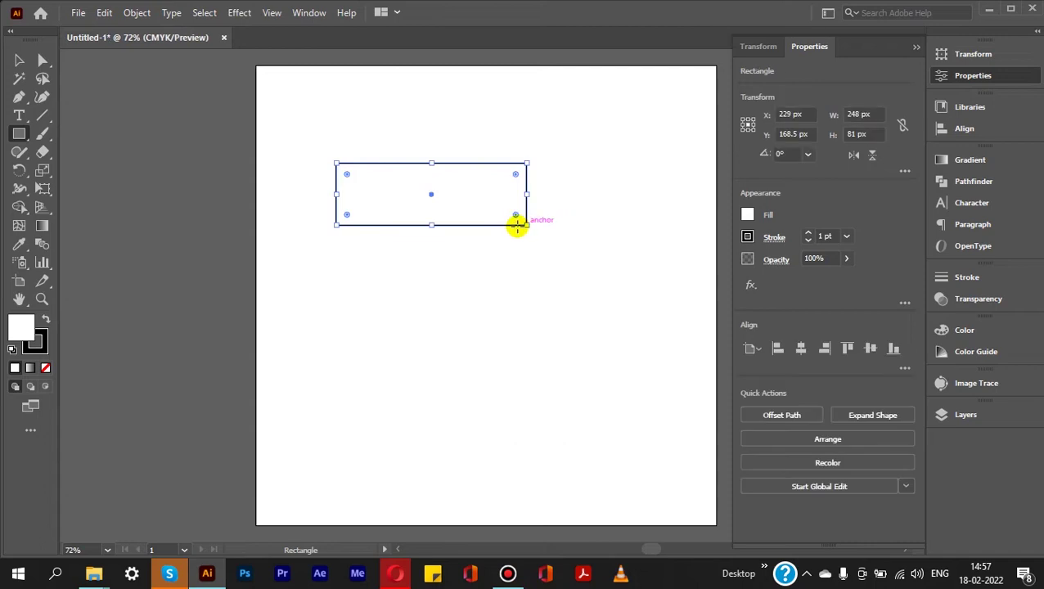
click(747, 214)
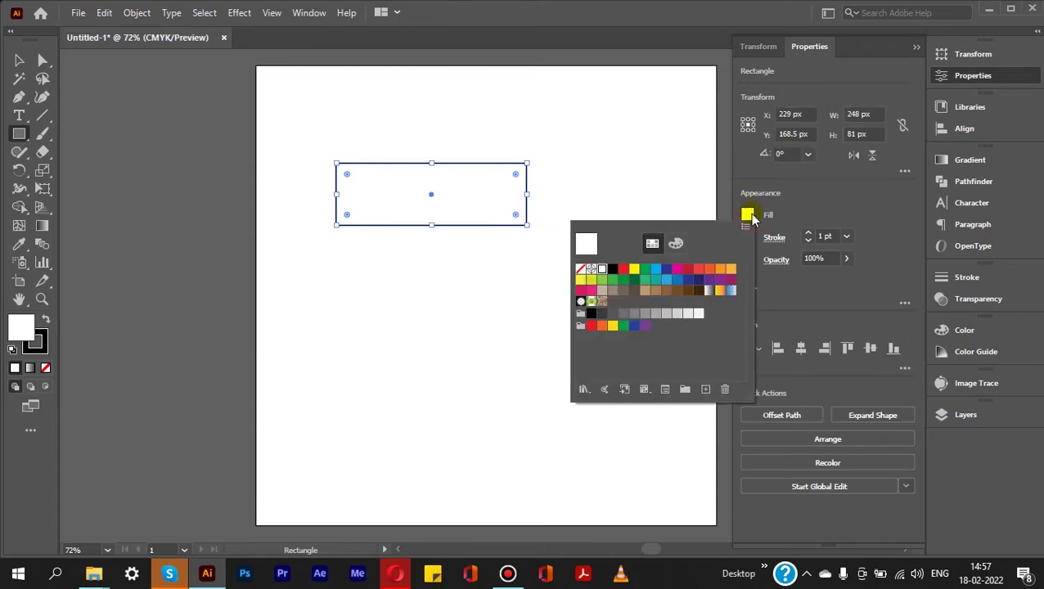
click(655, 270)
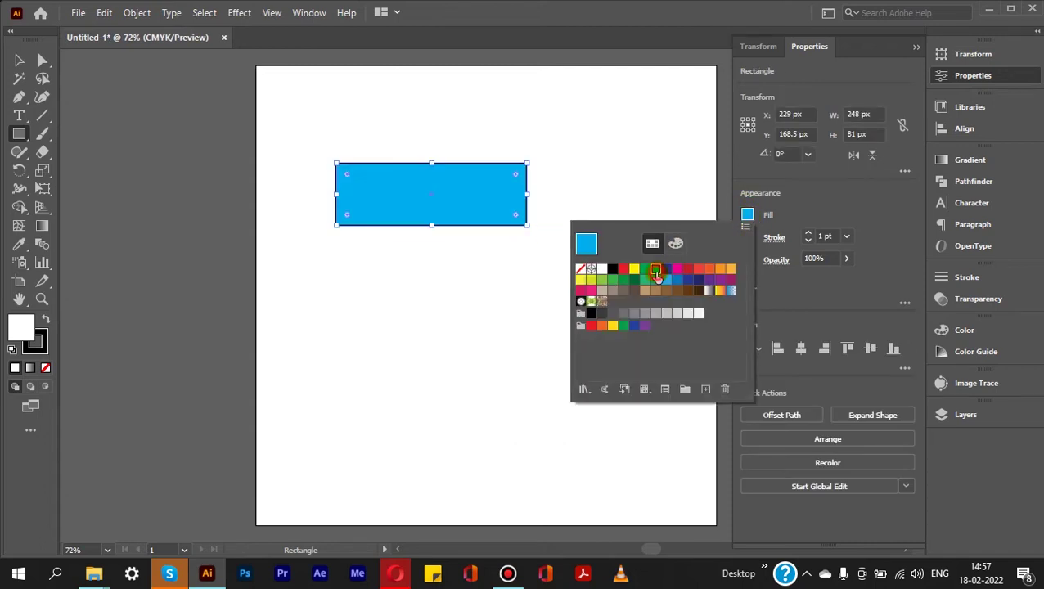
click(808, 241)
click(808, 241)
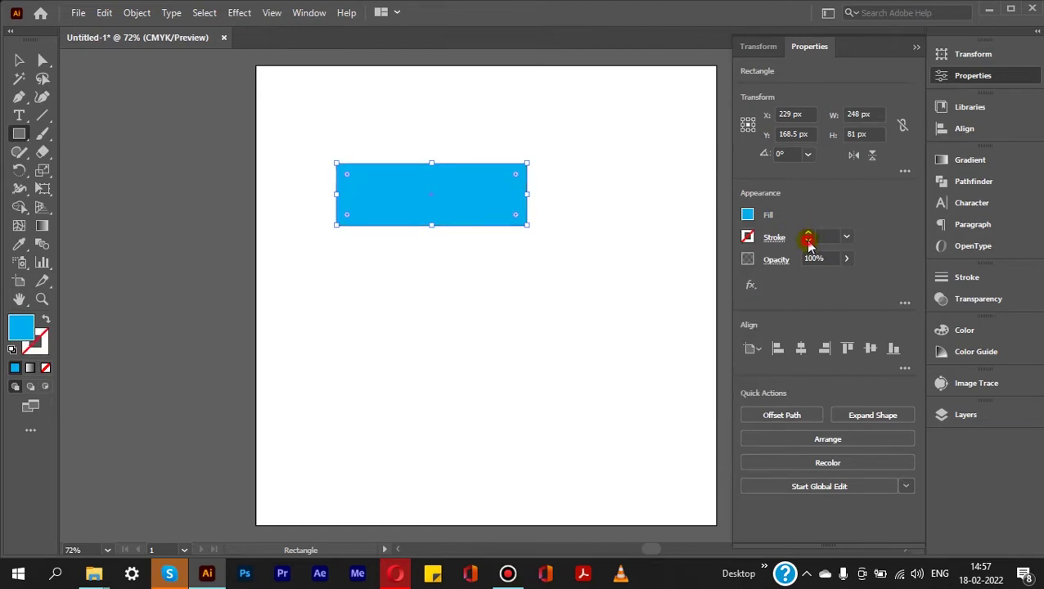
key(v)
click(349, 193)
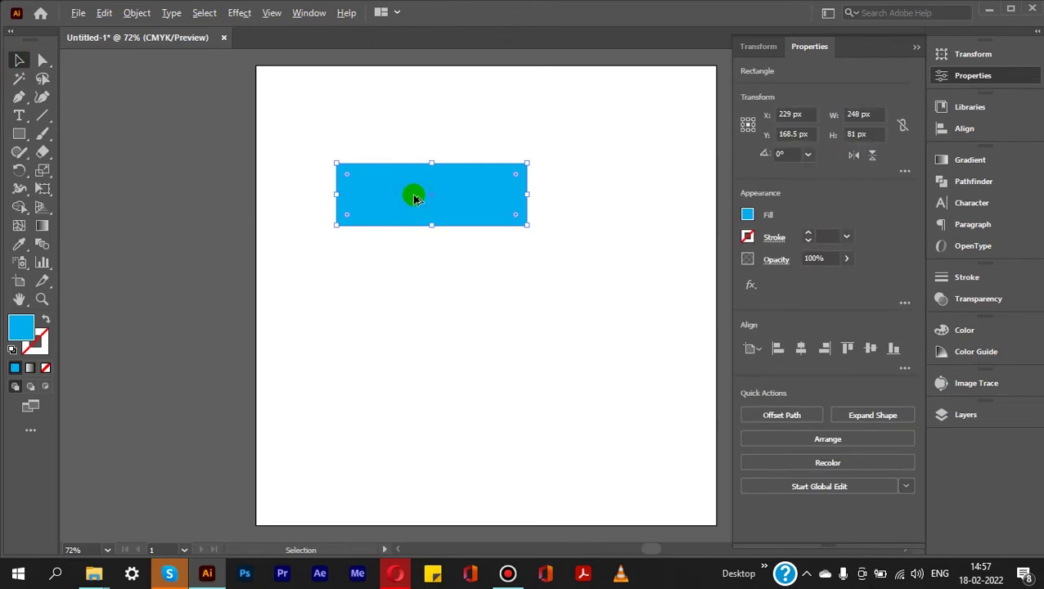
Step: Duplicate the cyan rectangle so two identical rectangles stack vertically
drag(414, 196, 424, 121)
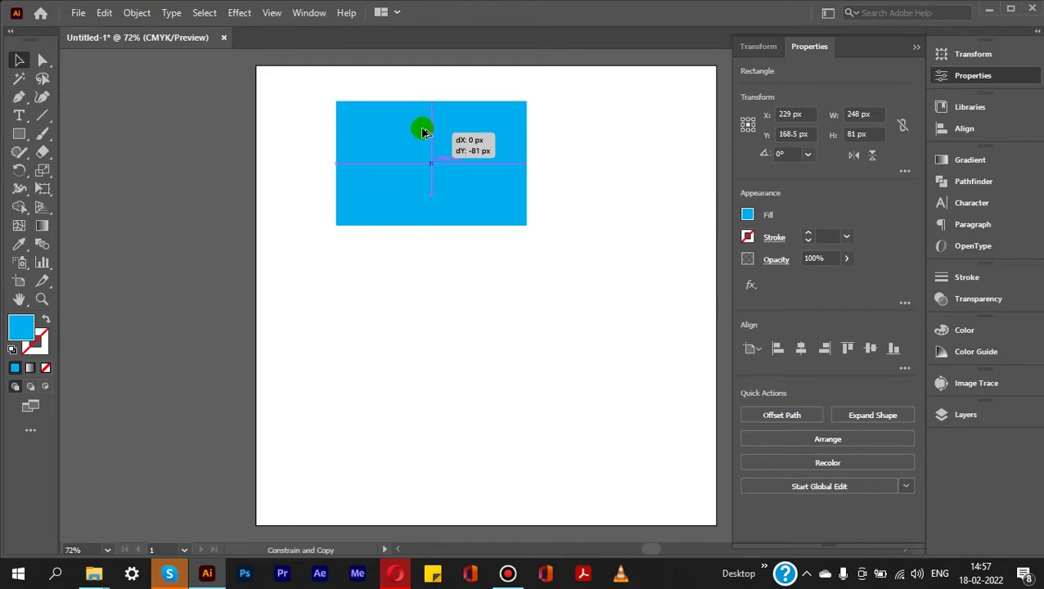
click(191, 136)
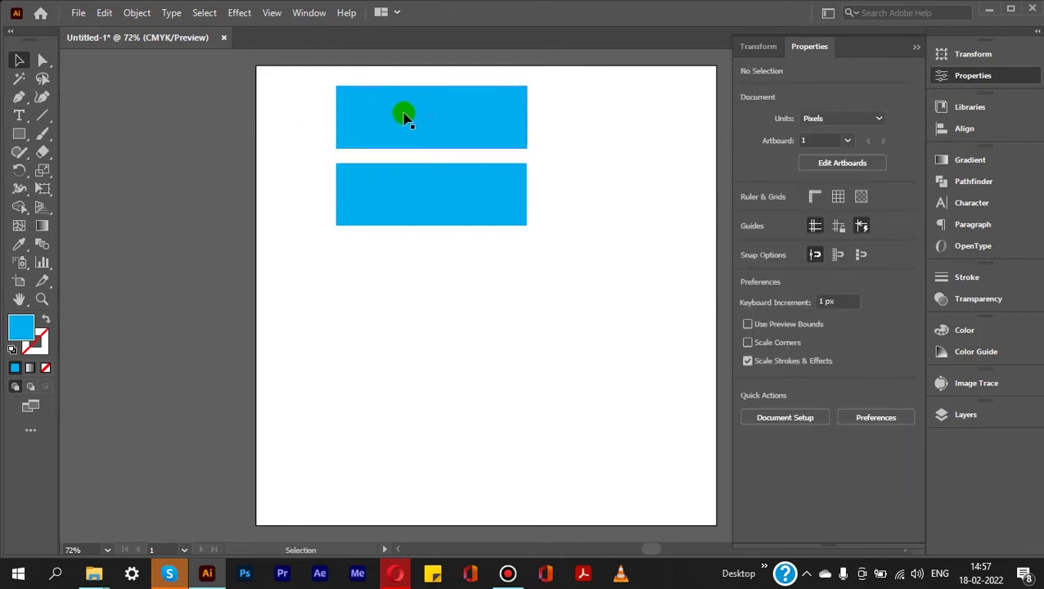
click(403, 118)
click(390, 283)
Step: Copy the lower rectangle and Paste in Front, leaving the copy exactly on top
click(413, 206)
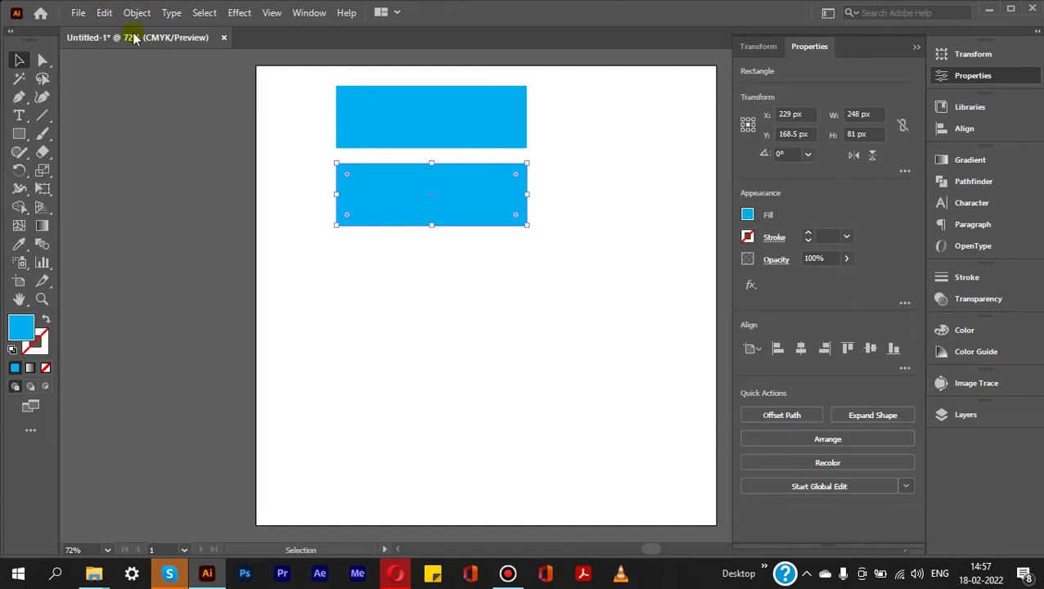
click(103, 14)
click(131, 87)
click(105, 12)
click(147, 120)
drag(455, 188, 466, 216)
key(ctrl+z)
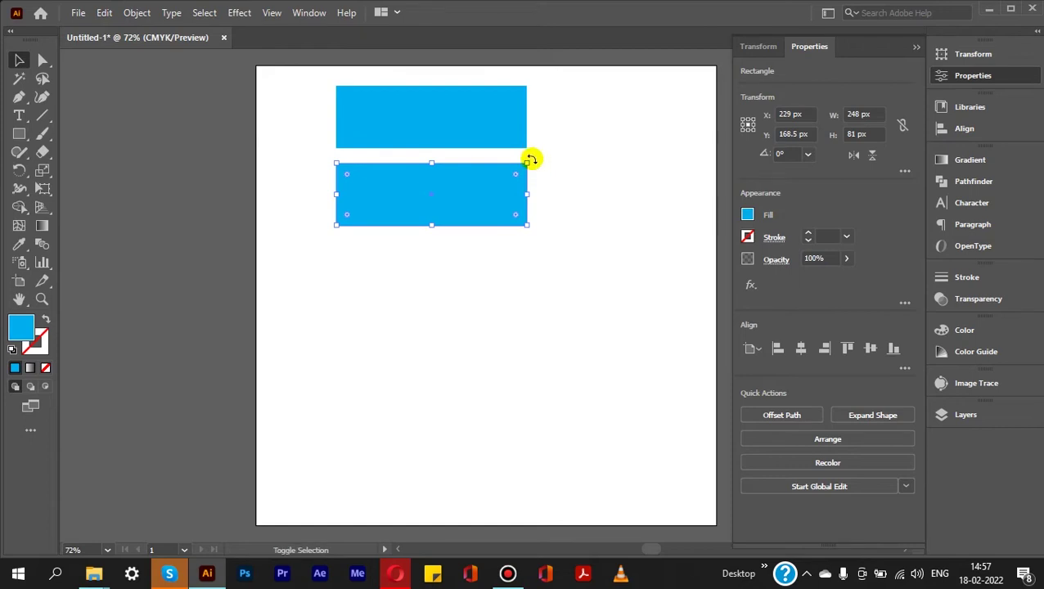
Step: Rotate the pasted copy 90°, align both bars left and top, and unite them into a Γ shape
drag(529, 158, 409, 140)
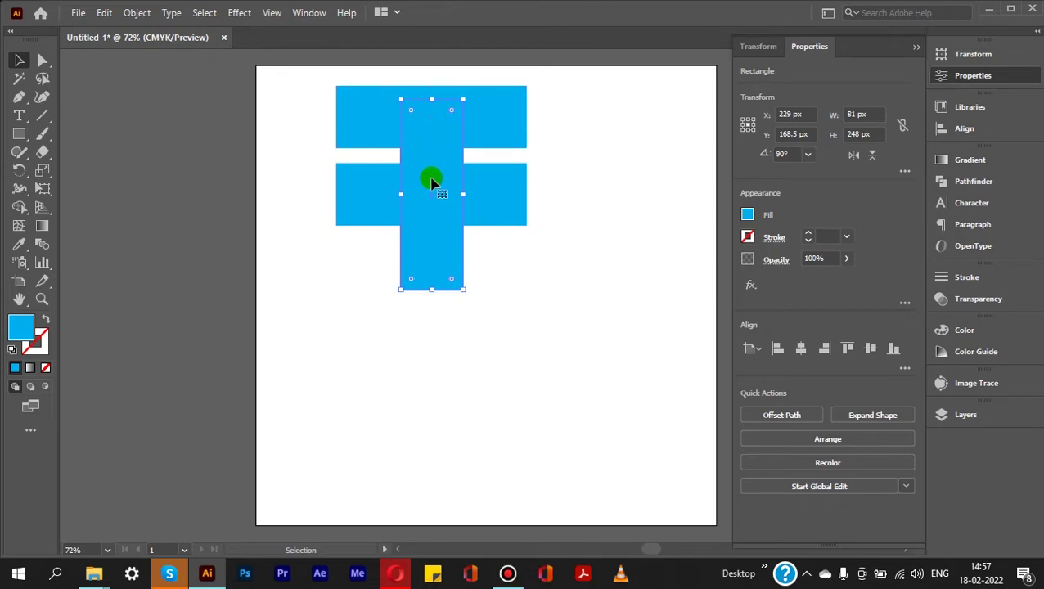
drag(301, 181, 441, 252)
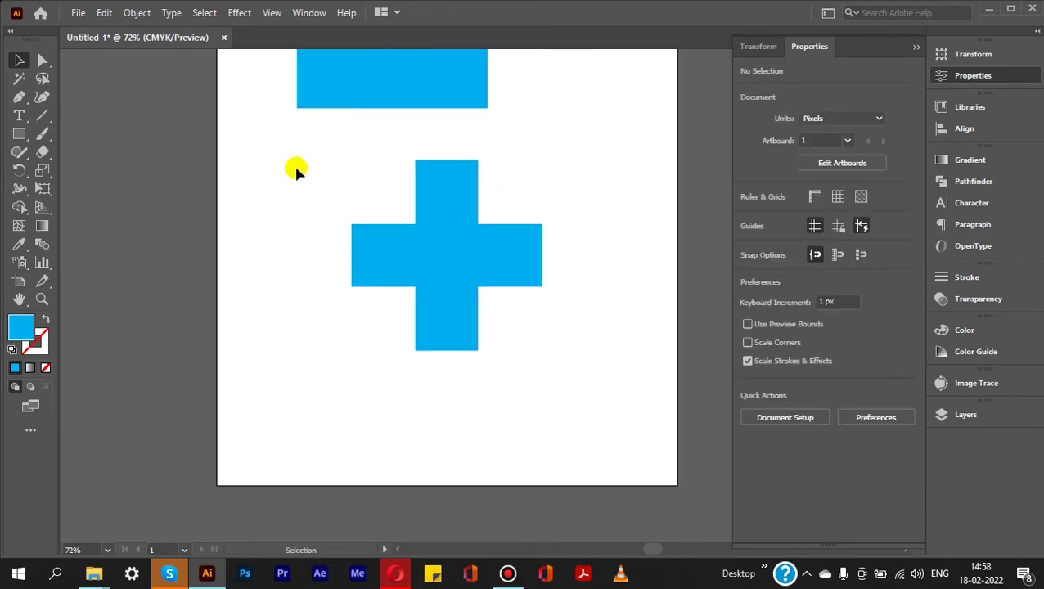
drag(296, 167, 514, 293)
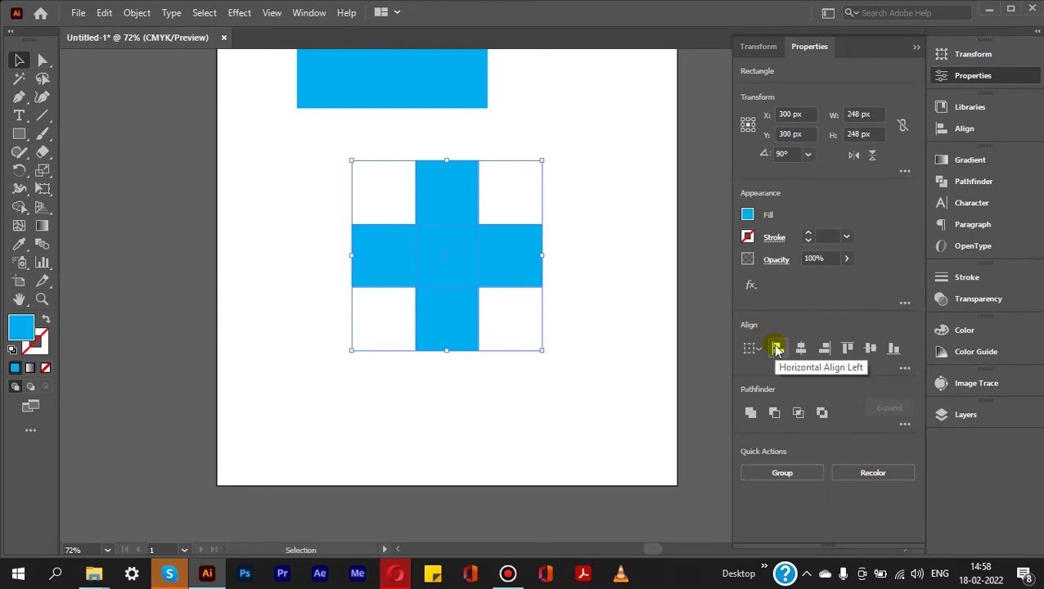
click(777, 348)
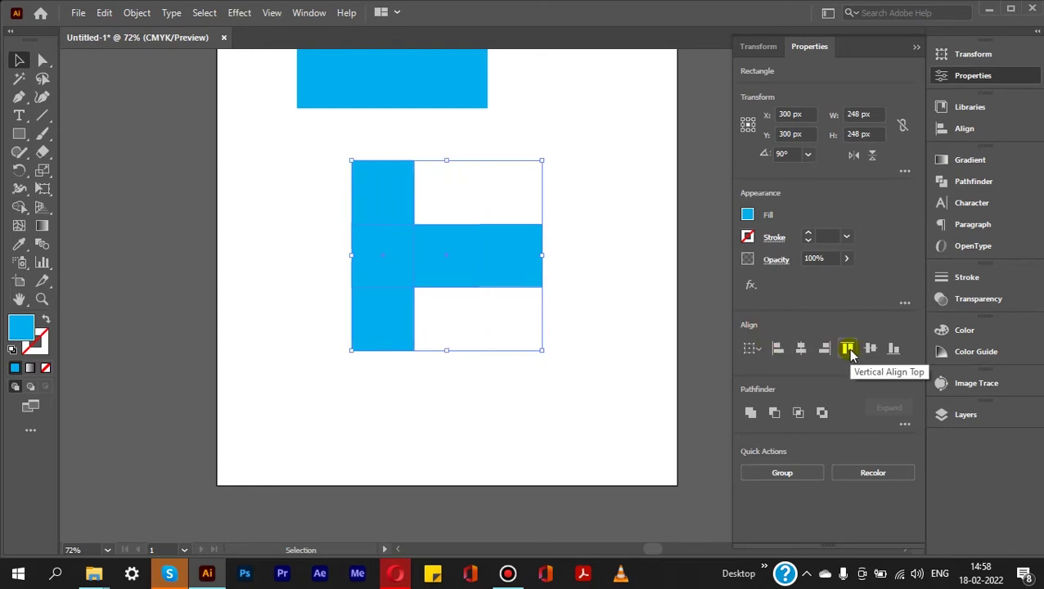
click(847, 348)
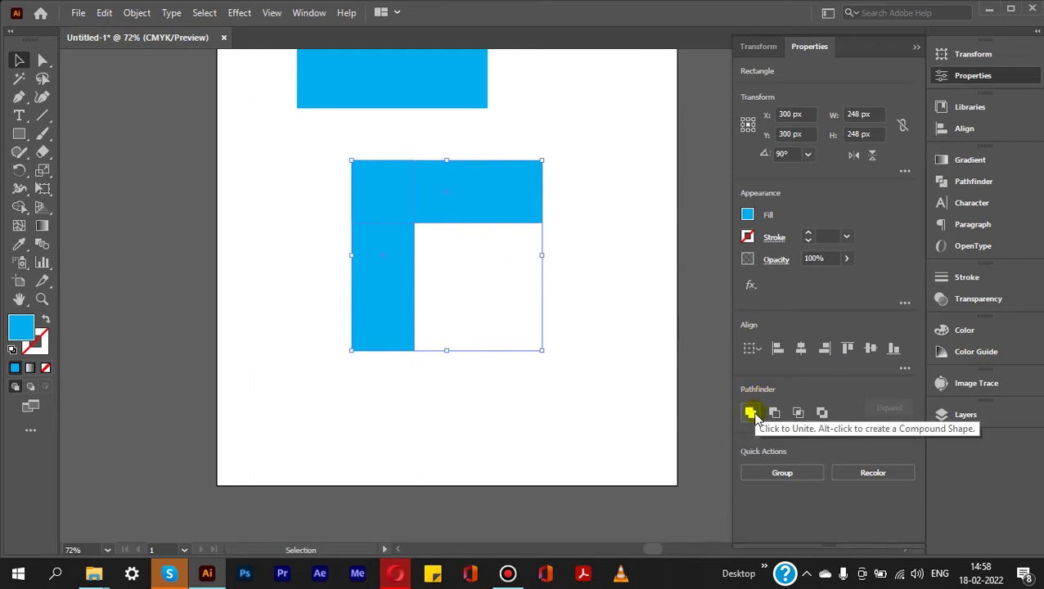
click(751, 413)
key(ctrl+shift+a)
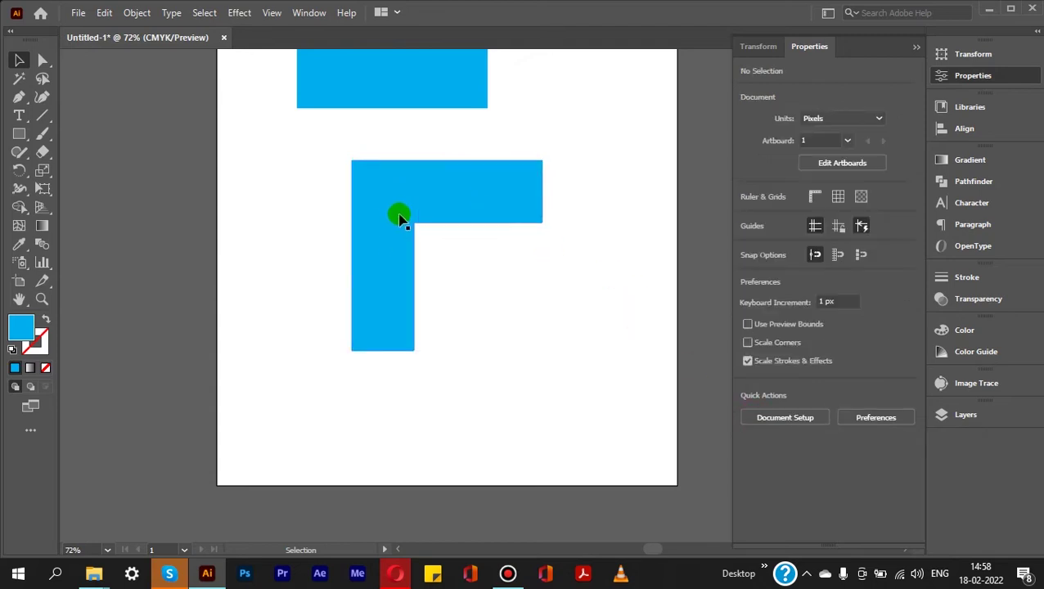
Step: Delete the top rectangle's bottom-left anchor to turn it into a triangle, then select it
drag(399, 218, 459, 255)
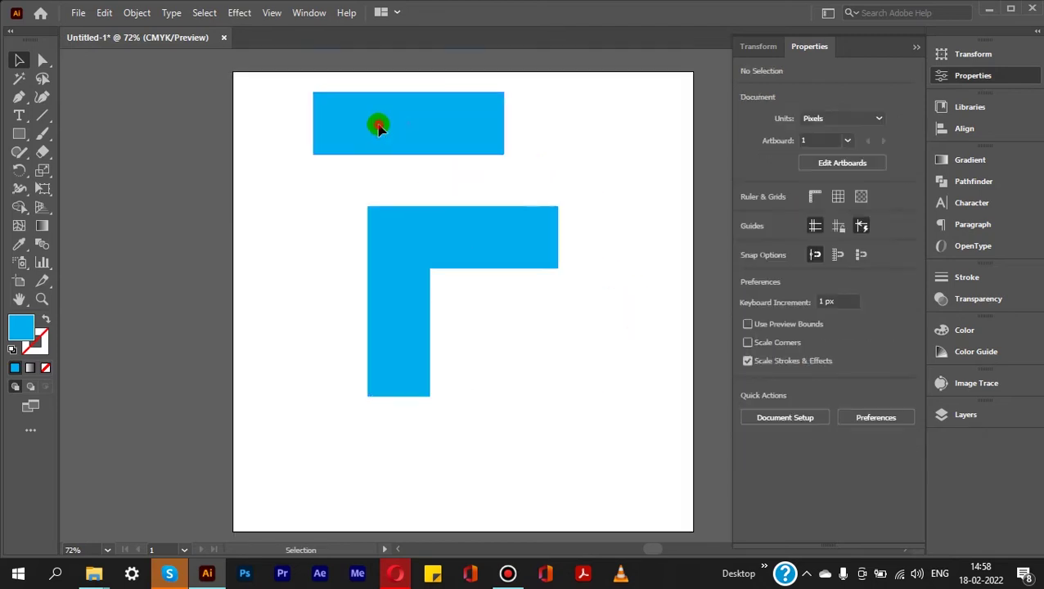
click(379, 128)
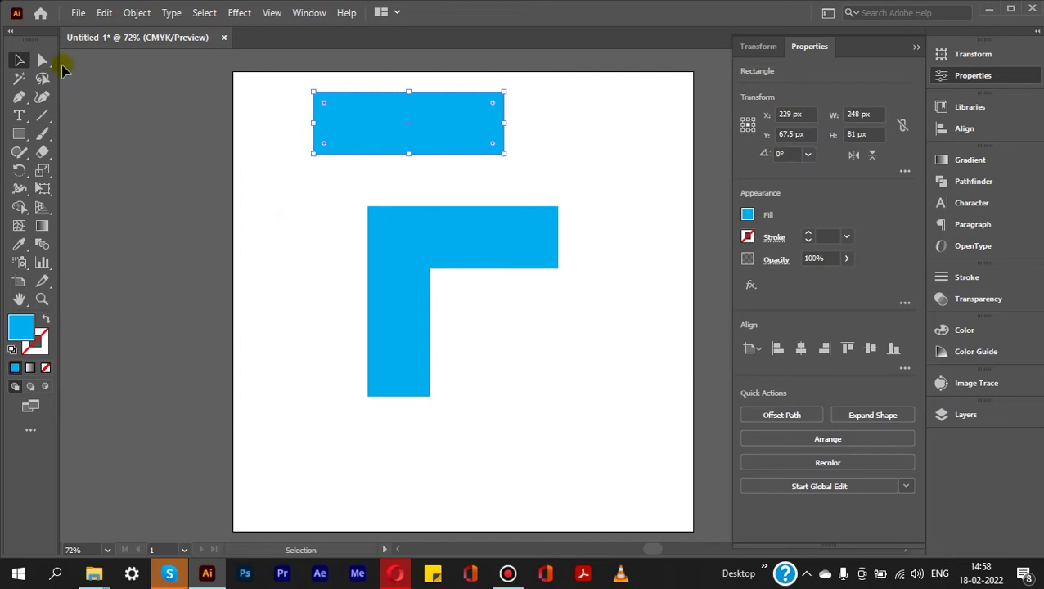
click(43, 60)
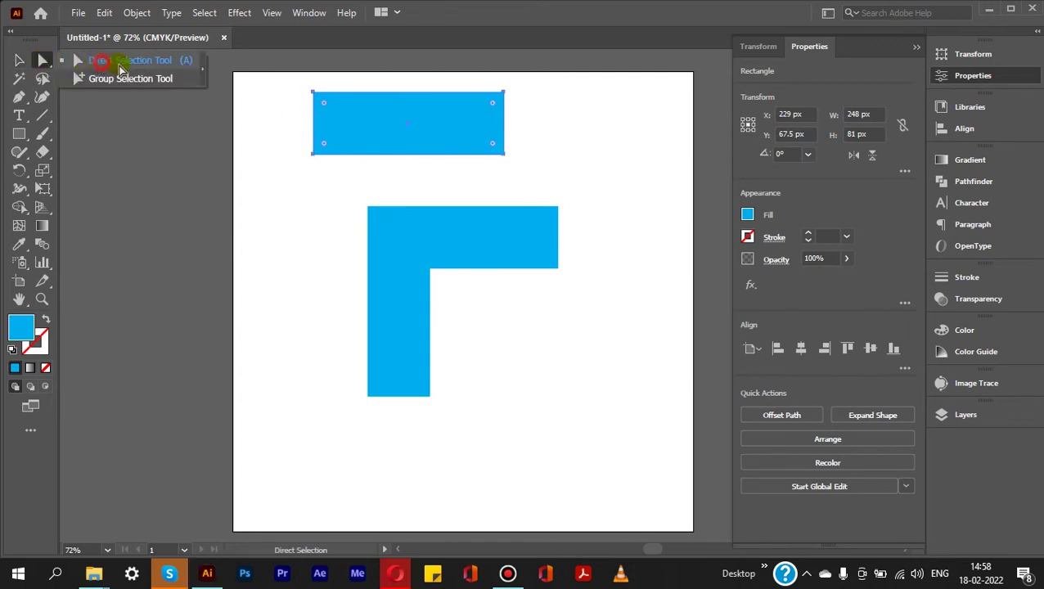
click(113, 65)
click(315, 155)
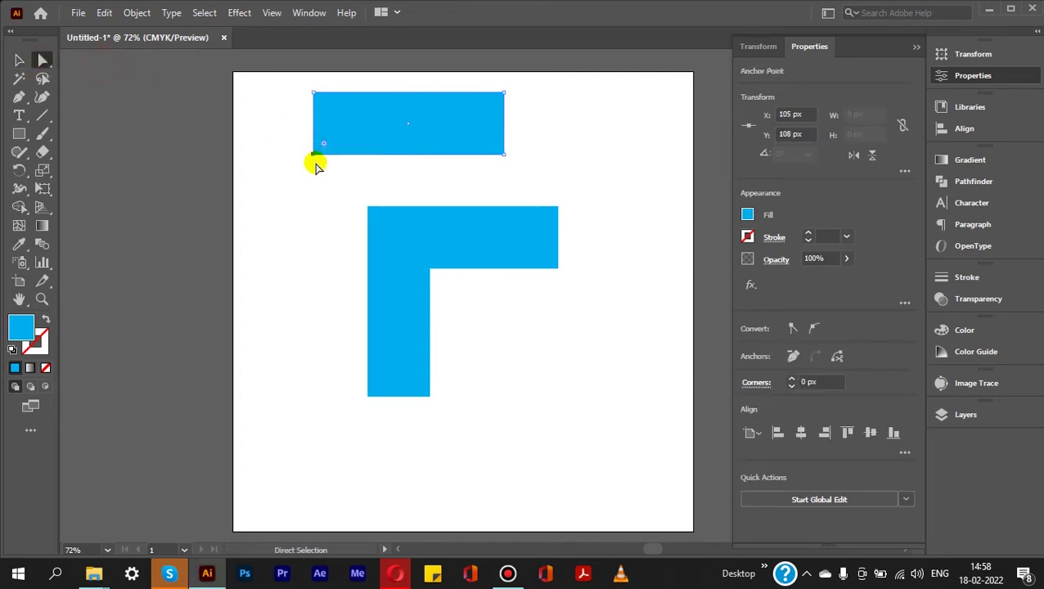
key(Delete)
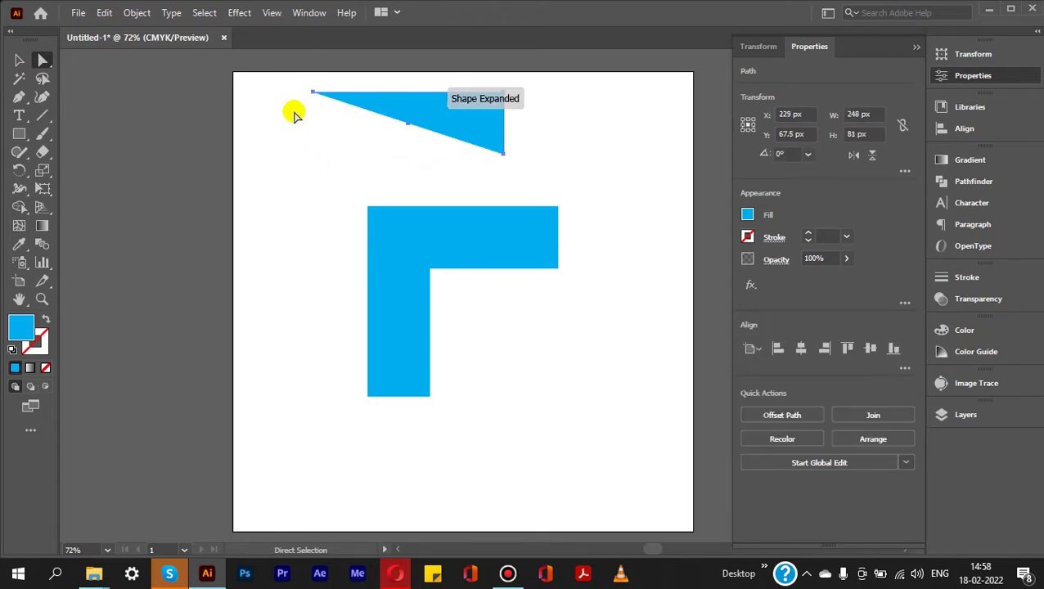
click(20, 60)
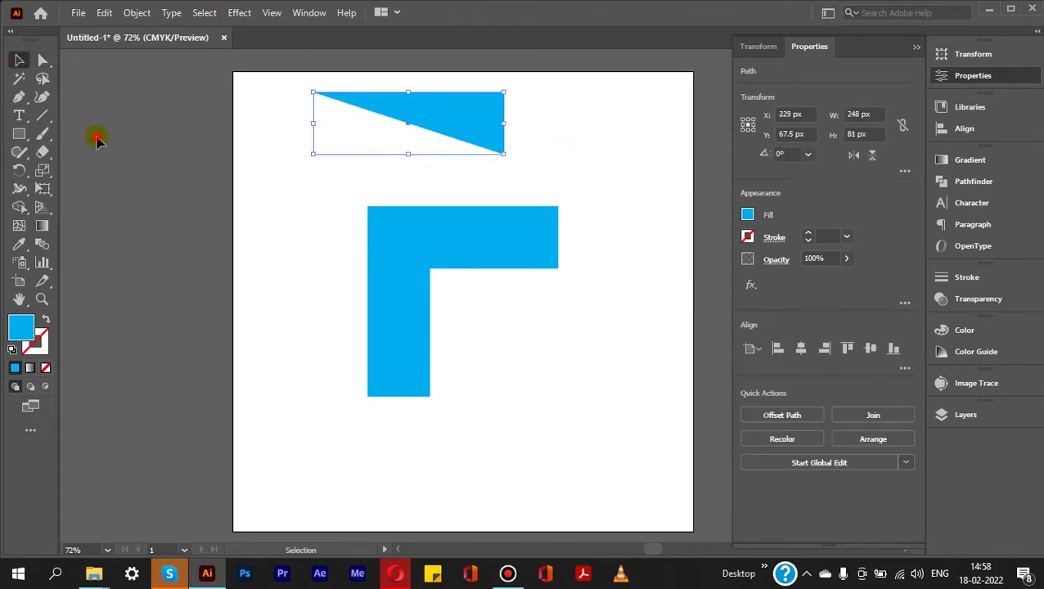
click(96, 135)
click(436, 117)
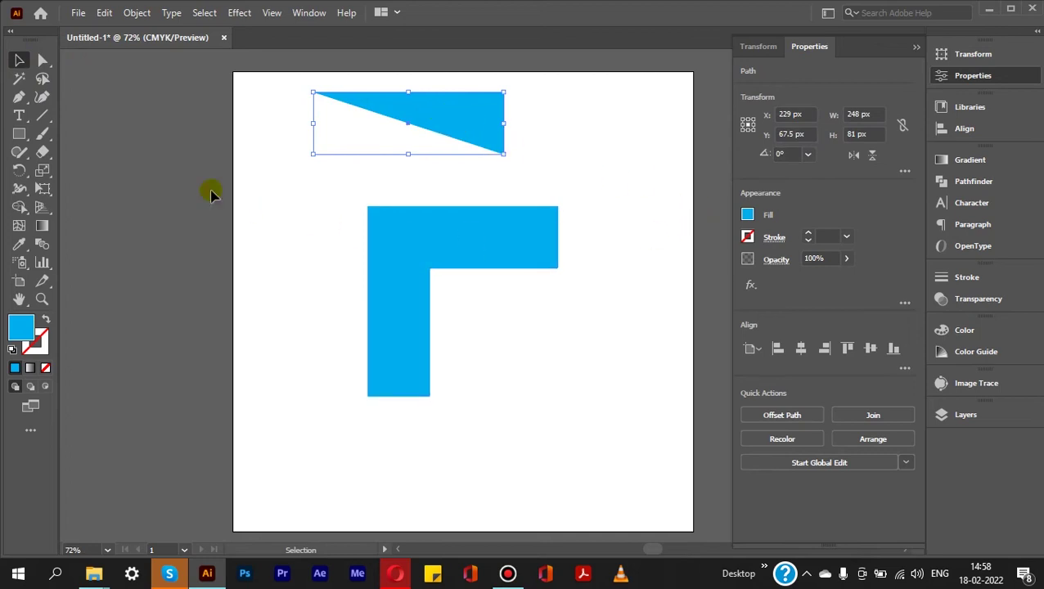
click(44, 224)
Step: Give the triangle a linear gradient from medium blue to dark navy
click(422, 111)
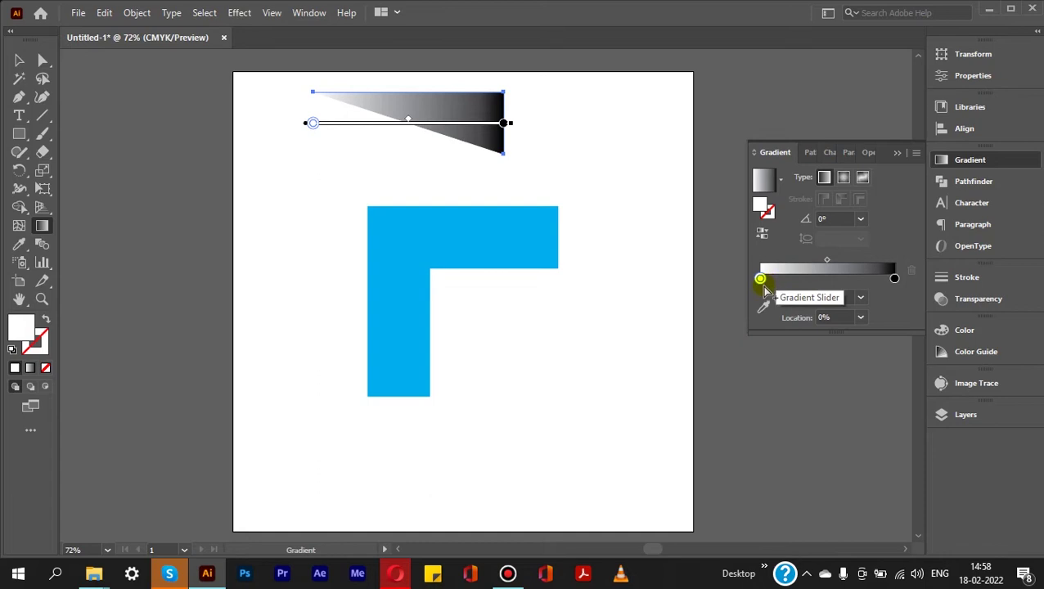
double_click(760, 279)
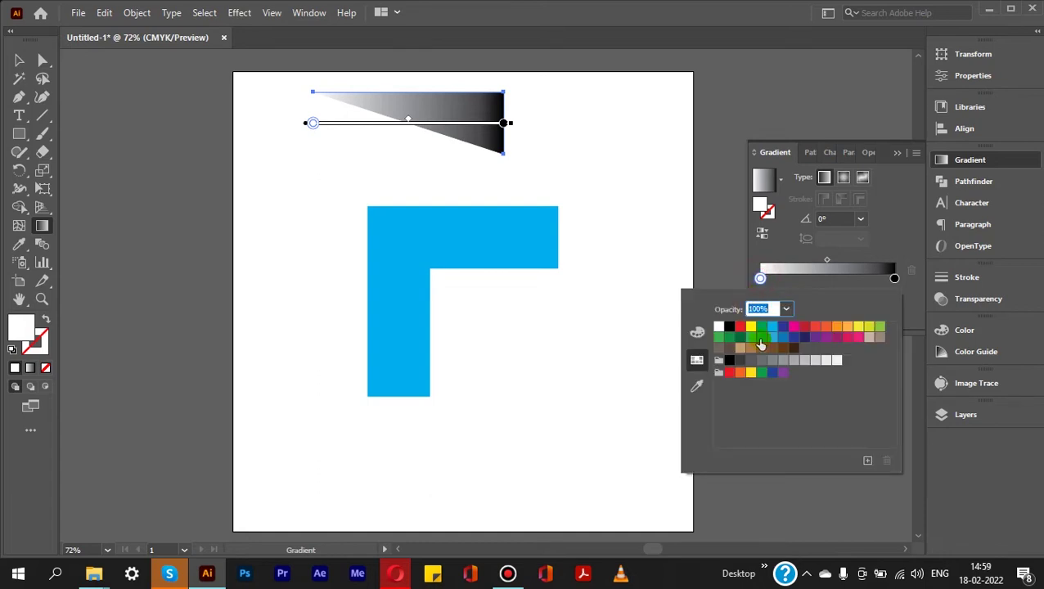
click(784, 339)
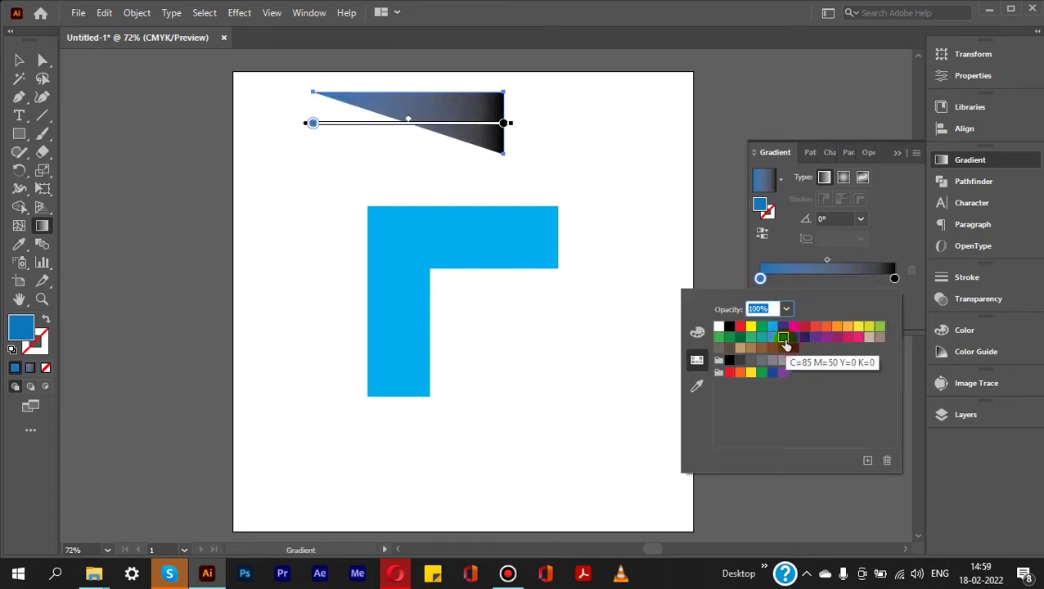
click(895, 279)
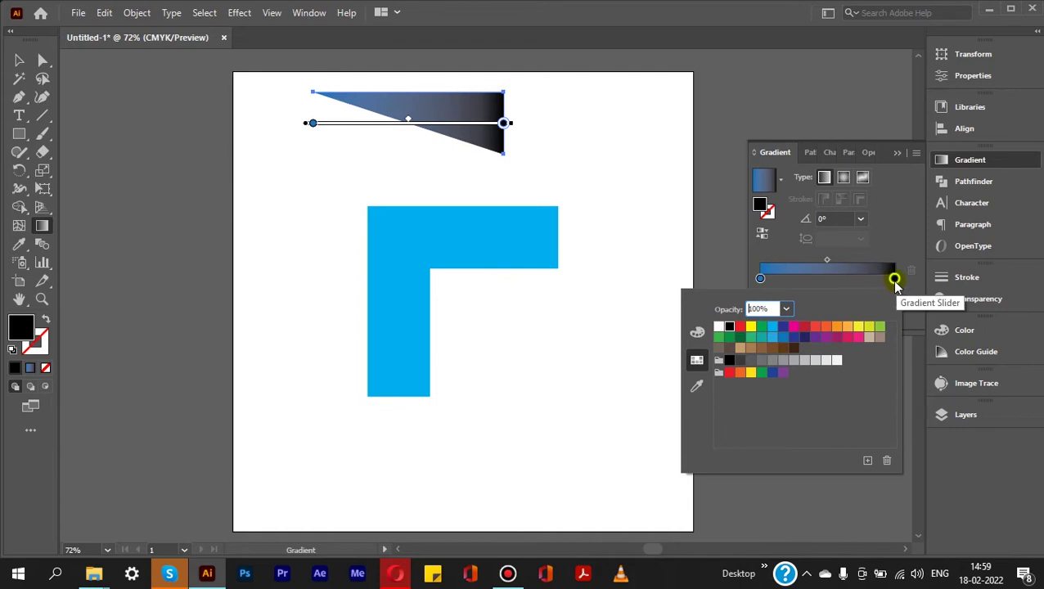
double_click(895, 280)
click(804, 338)
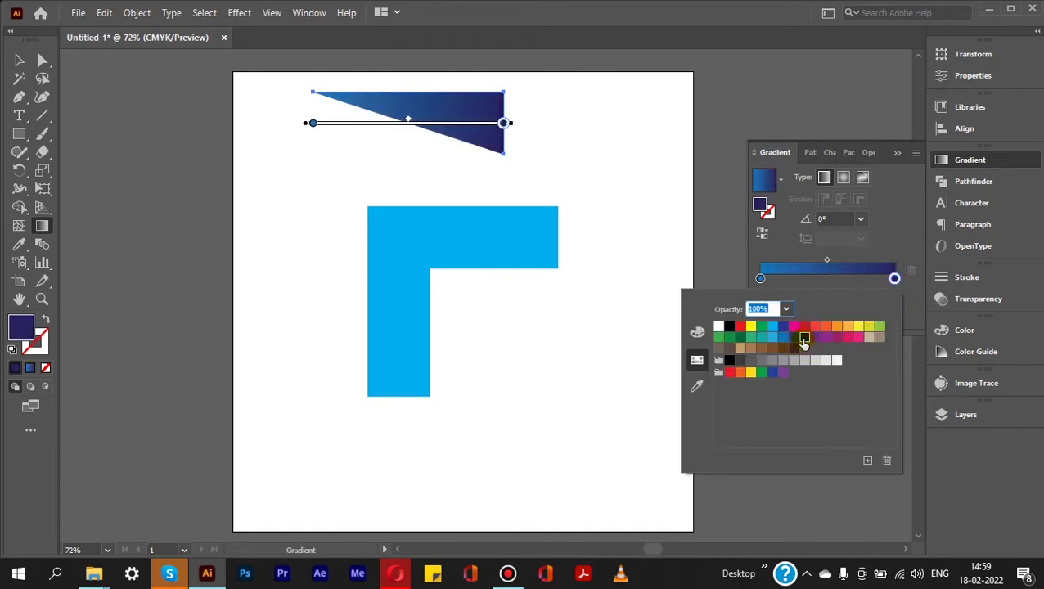
click(19, 59)
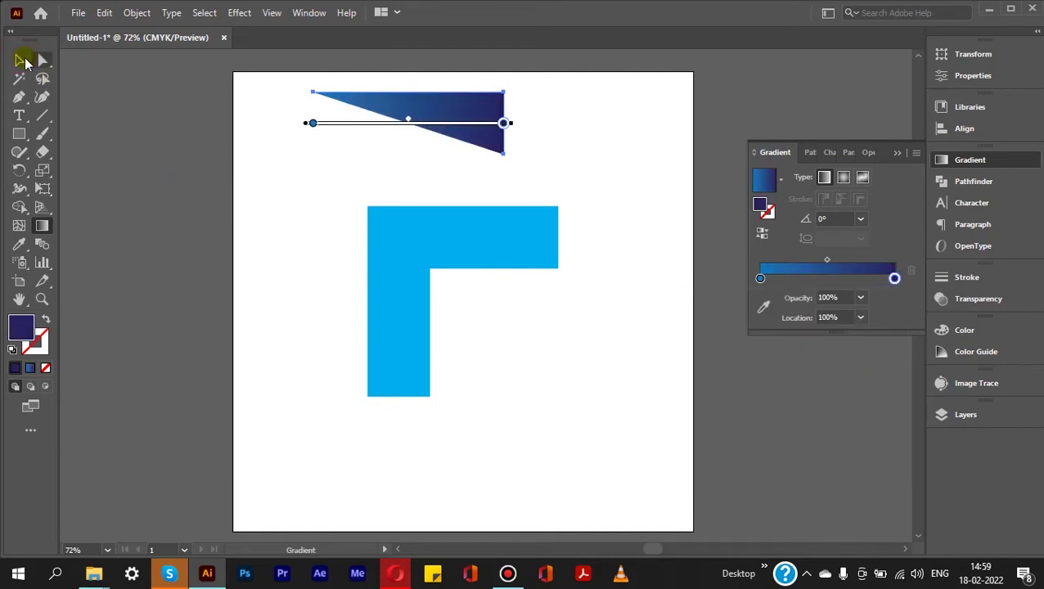
click(434, 104)
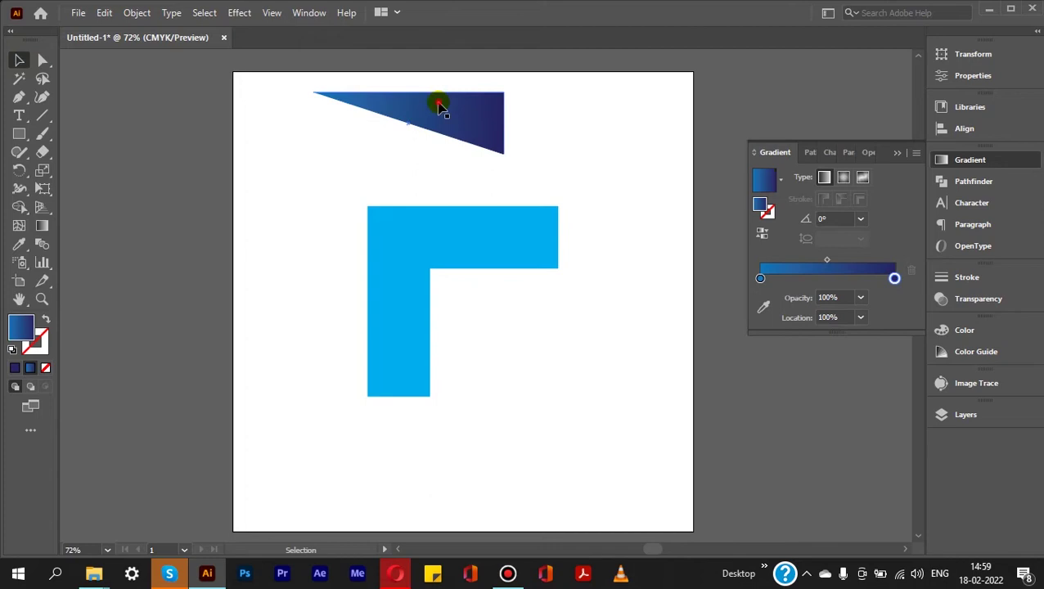
click(583, 344)
click(456, 247)
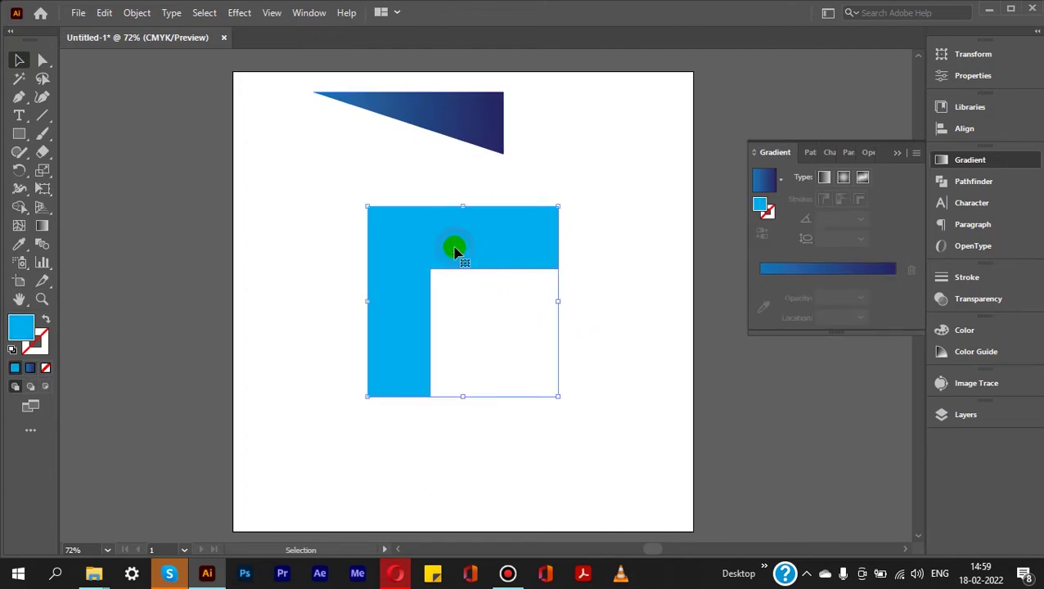
Step: Recolour the Γ-shaped piece to a deeper blue swatch, then select it with the triangle
click(961, 75)
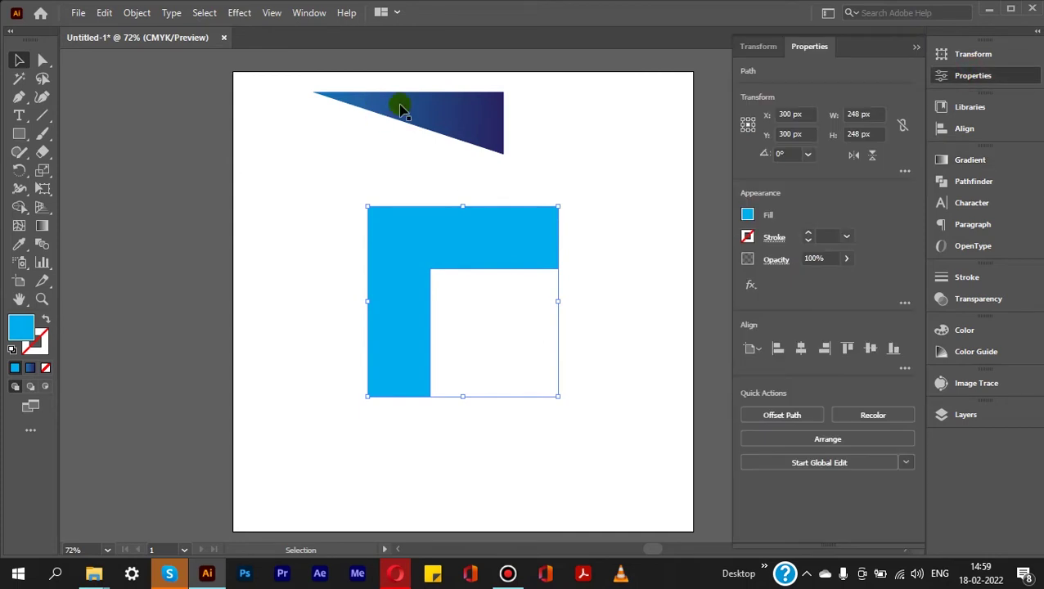
click(746, 215)
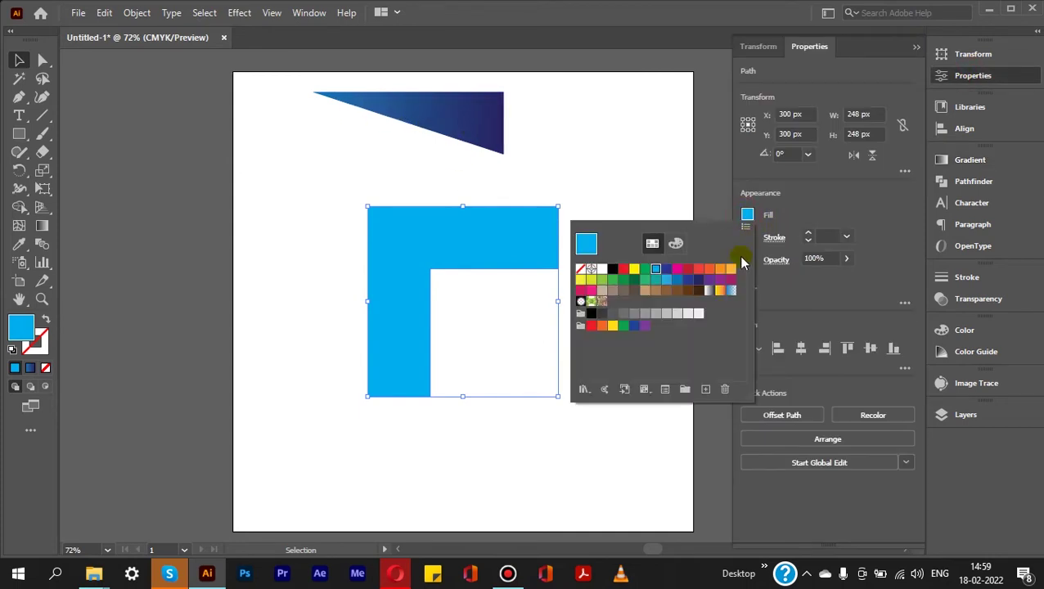
click(678, 282)
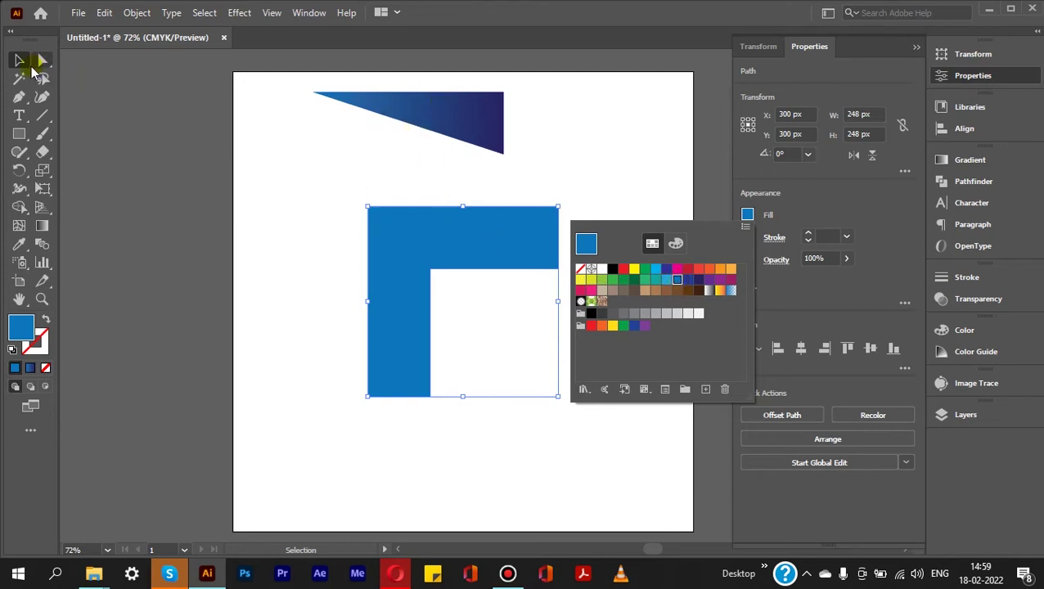
click(19, 61)
click(214, 188)
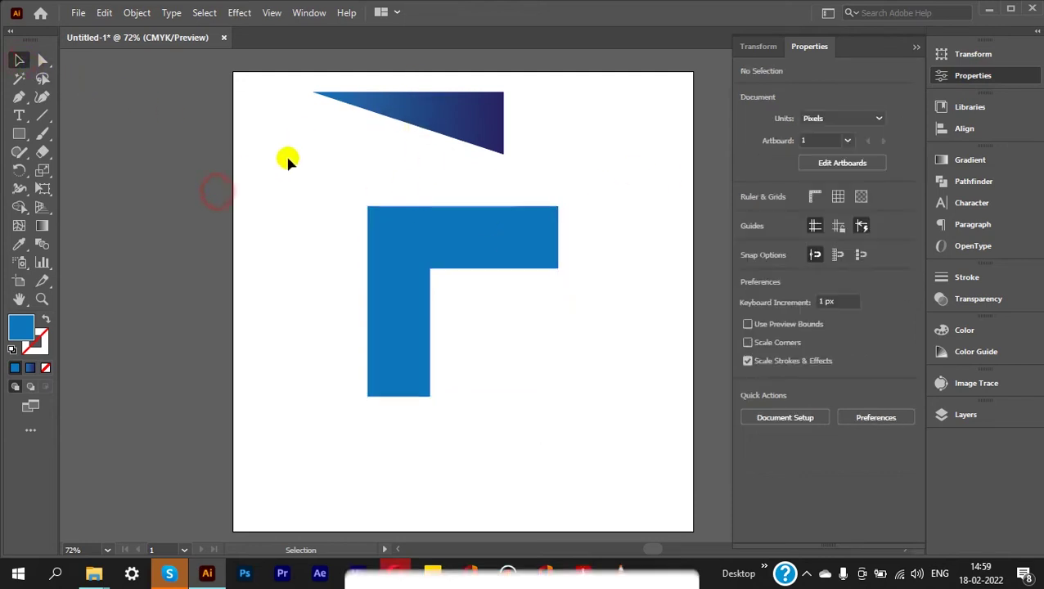
click(440, 117)
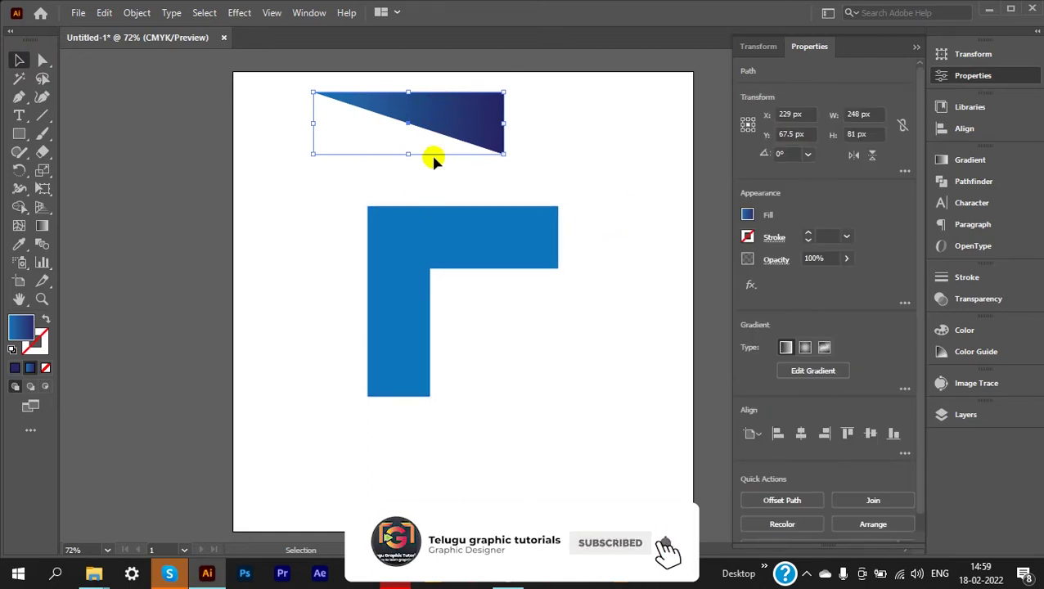
click(333, 221)
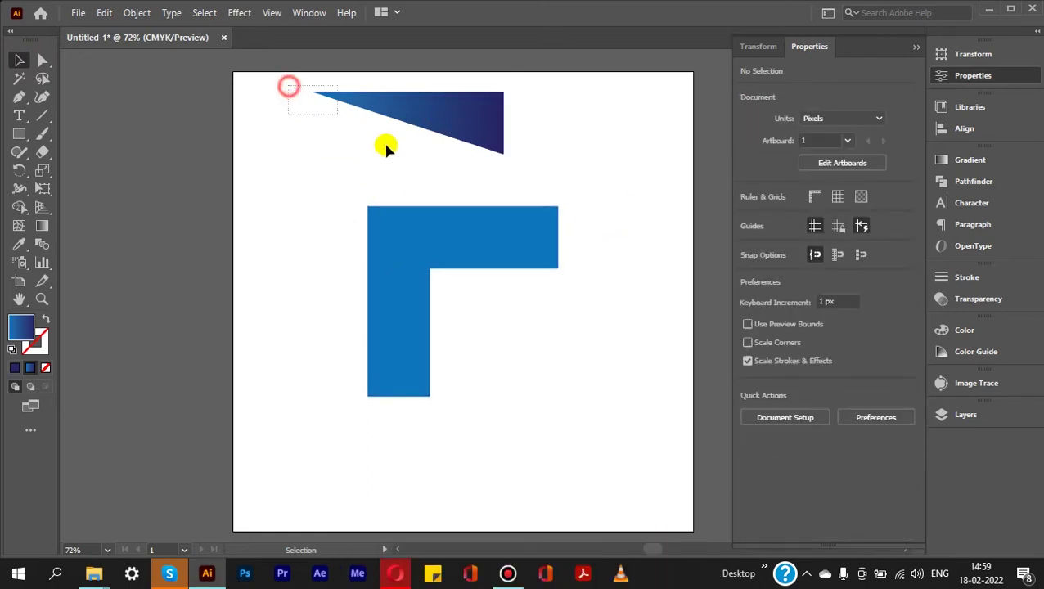
drag(288, 86, 489, 239)
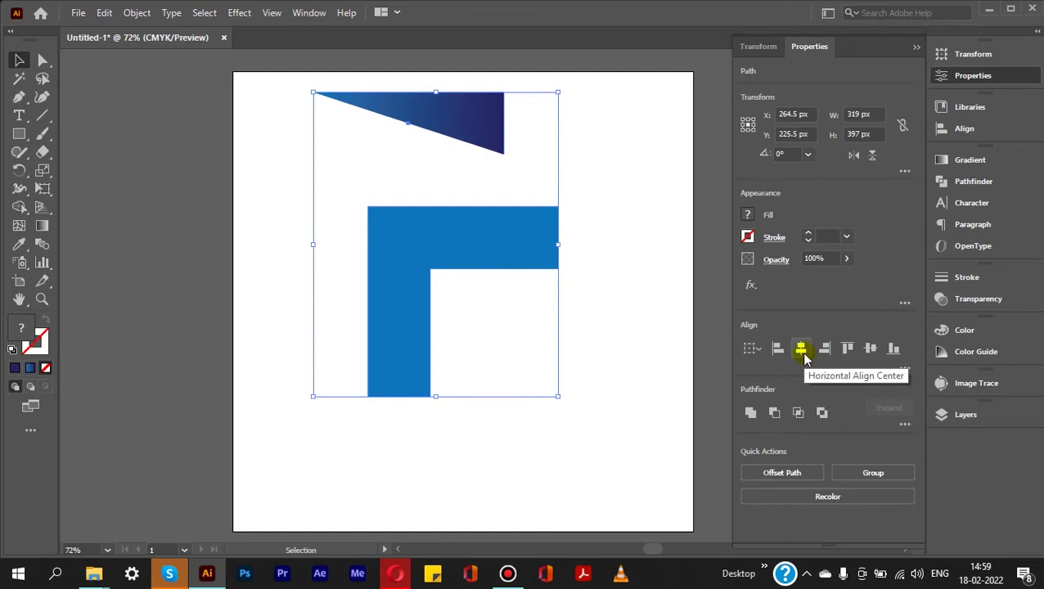
Step: Align the gradient triangle and Γ piece on horizontal centres and top edges
click(802, 349)
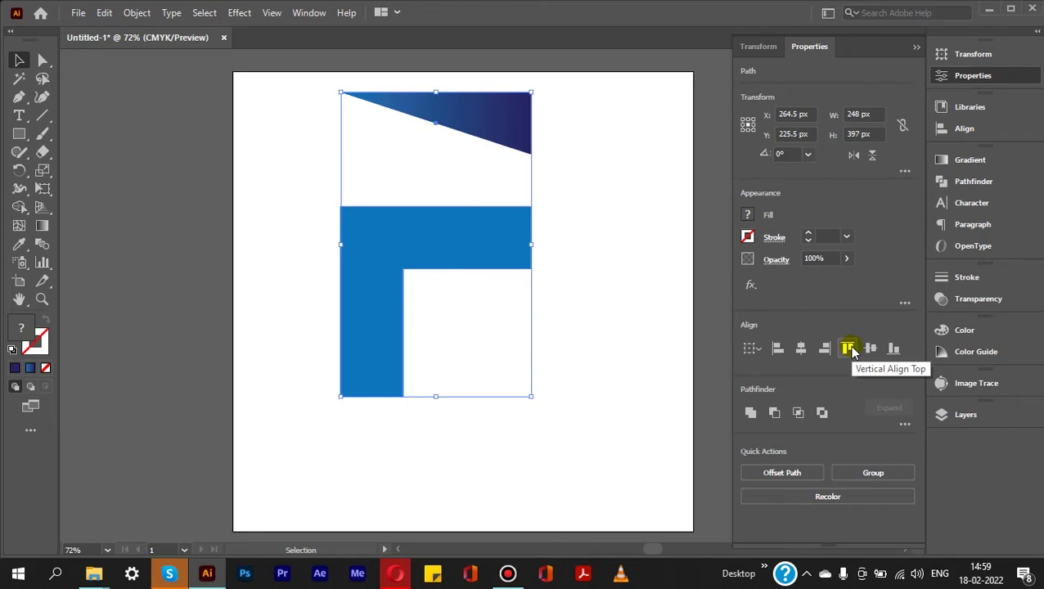
click(849, 350)
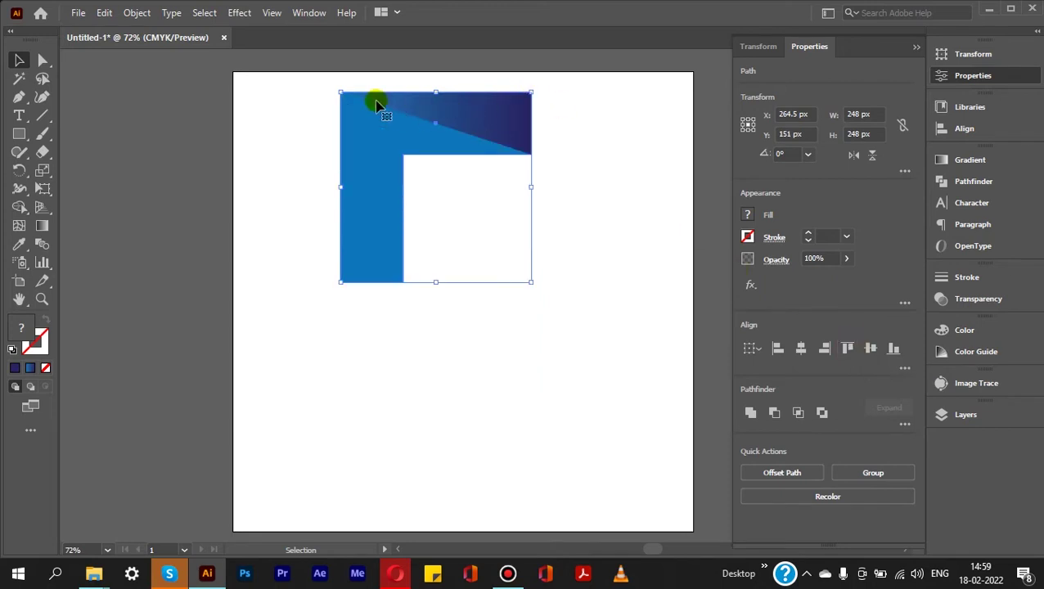
click(193, 157)
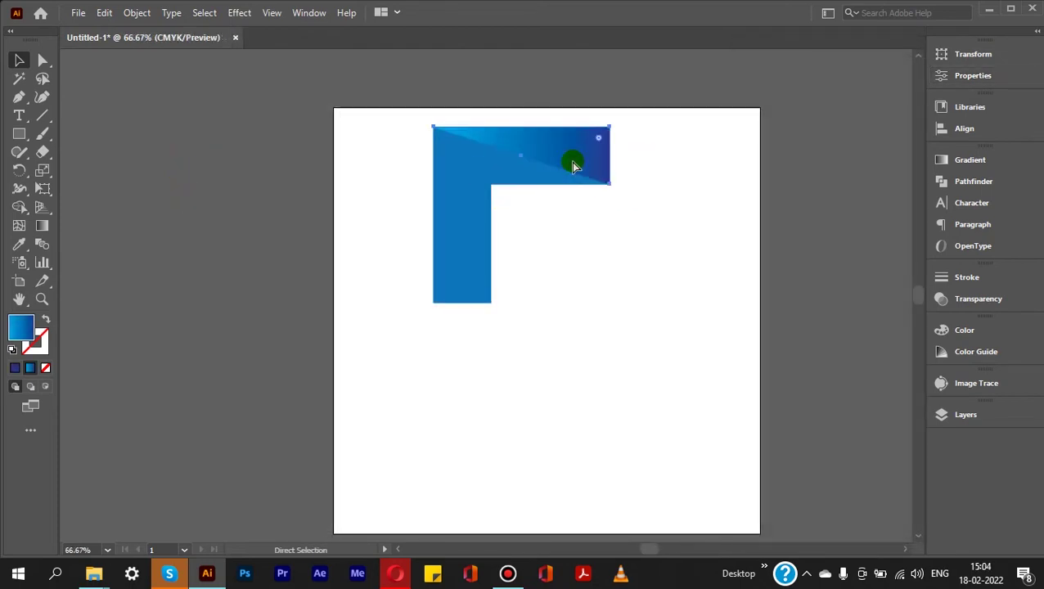
key(v)
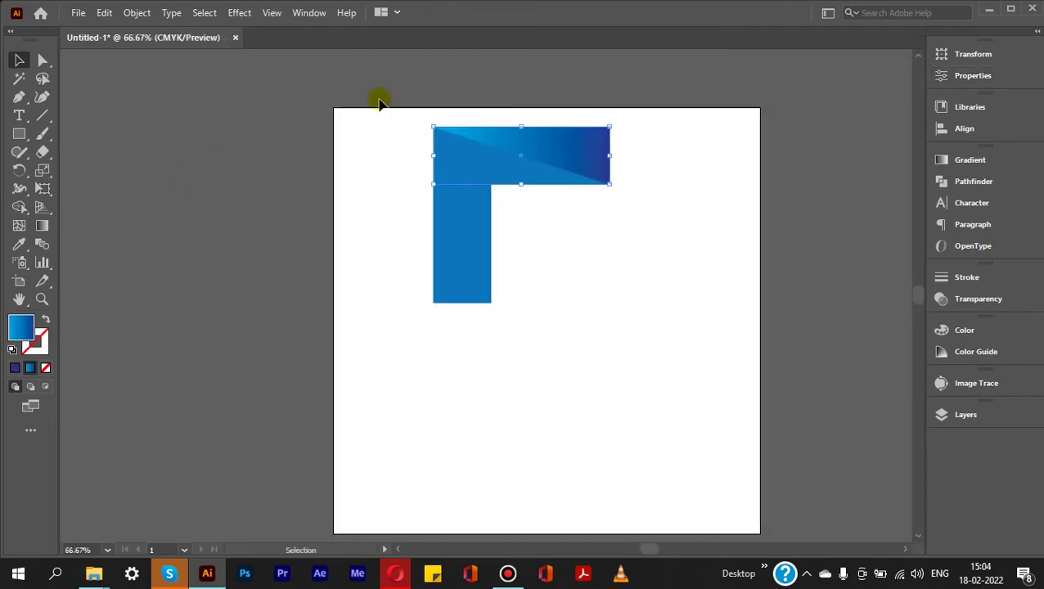
Step: Paste a copy of the gradient triangle in front of the original
click(102, 13)
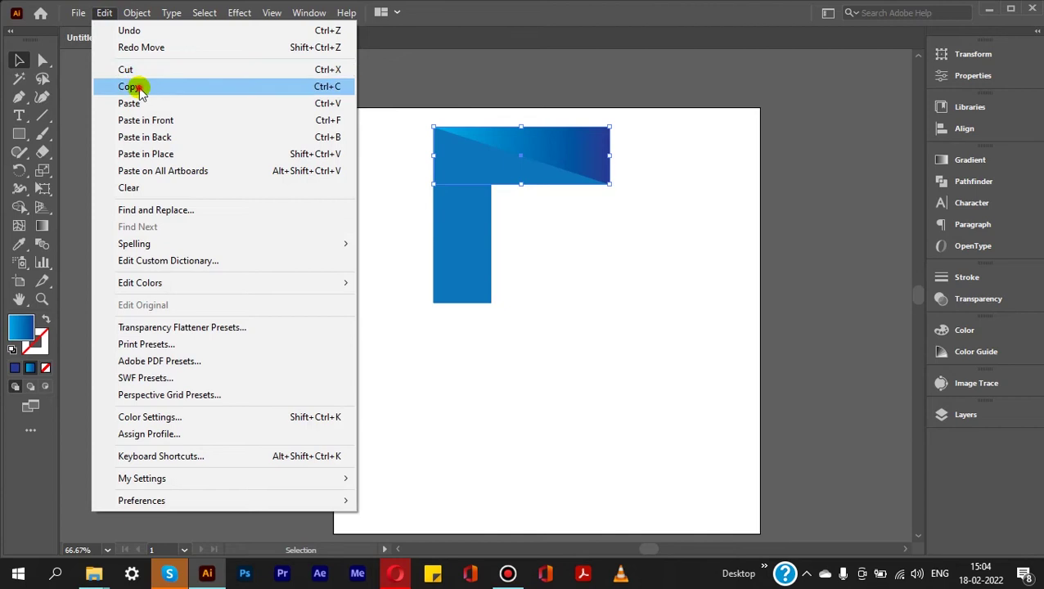
click(132, 86)
click(102, 12)
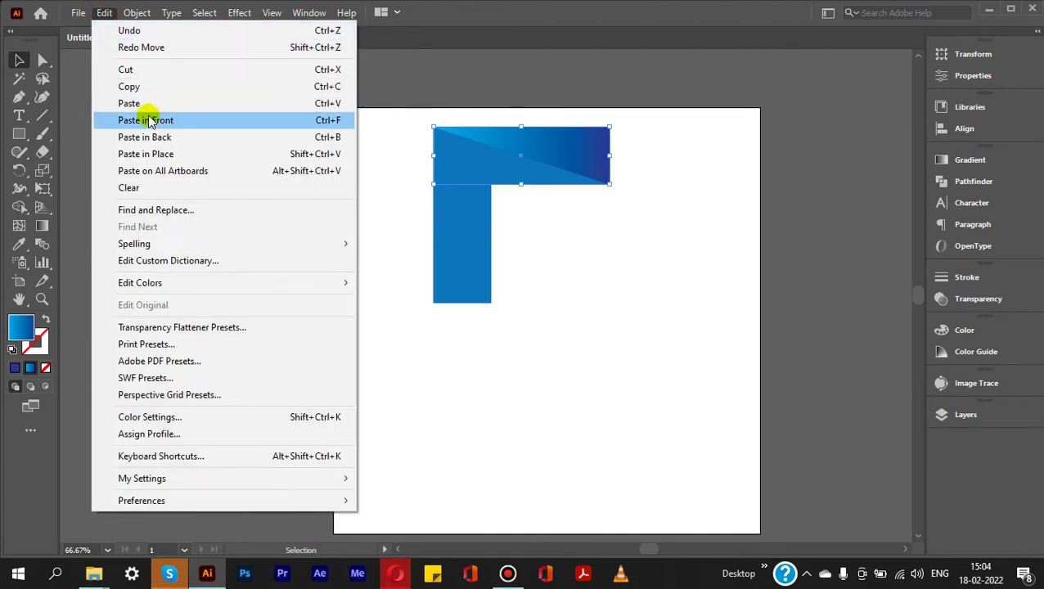
click(145, 120)
click(316, 173)
drag(530, 168, 537, 133)
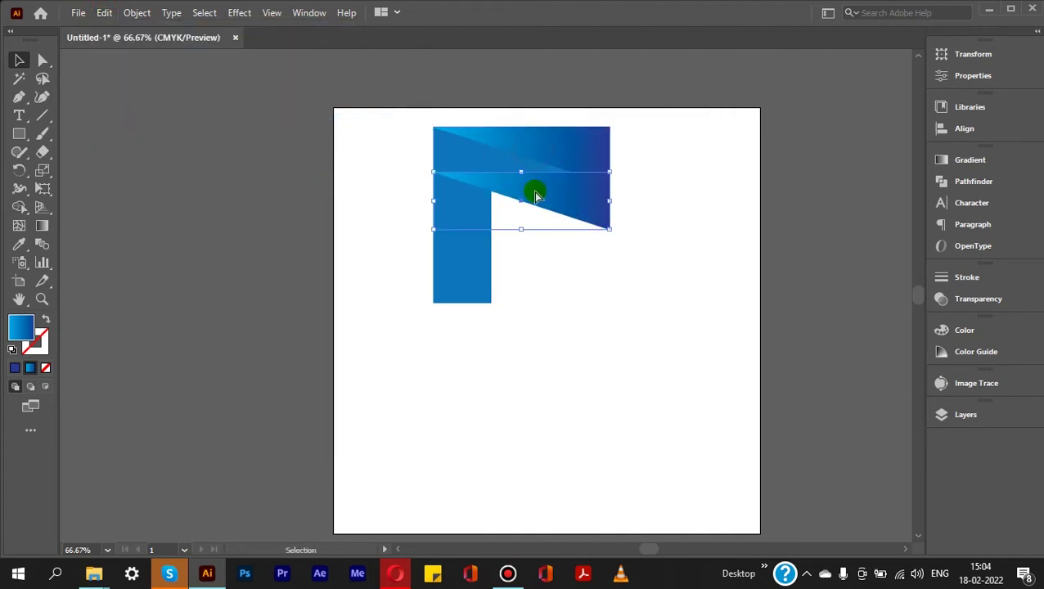
Step: Rotate the triangle copy about 90° and move it onto the vertical arm
scroll(537, 133, up, 1)
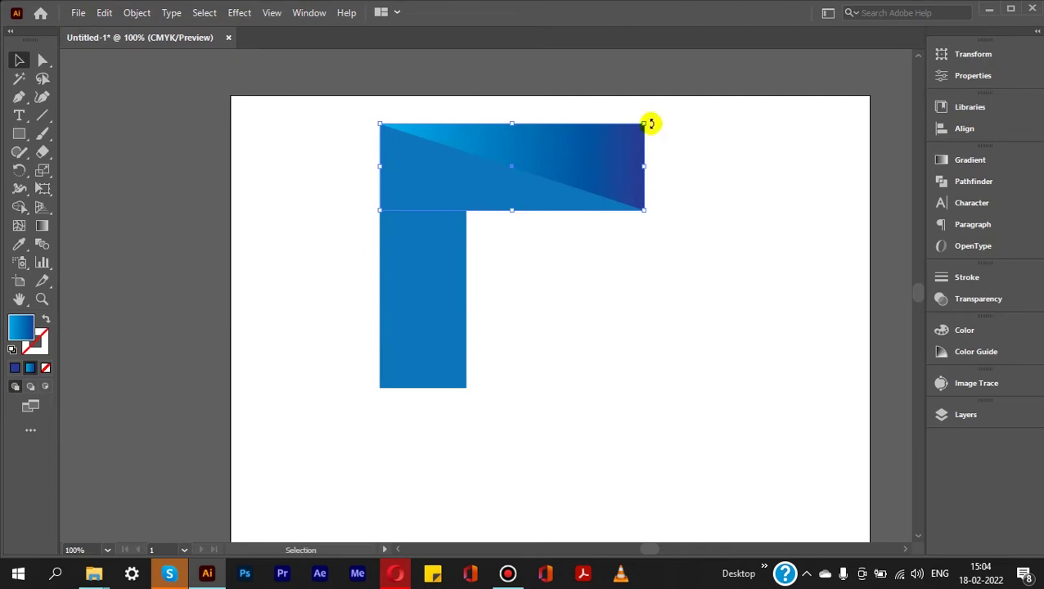
drag(652, 116, 542, 146)
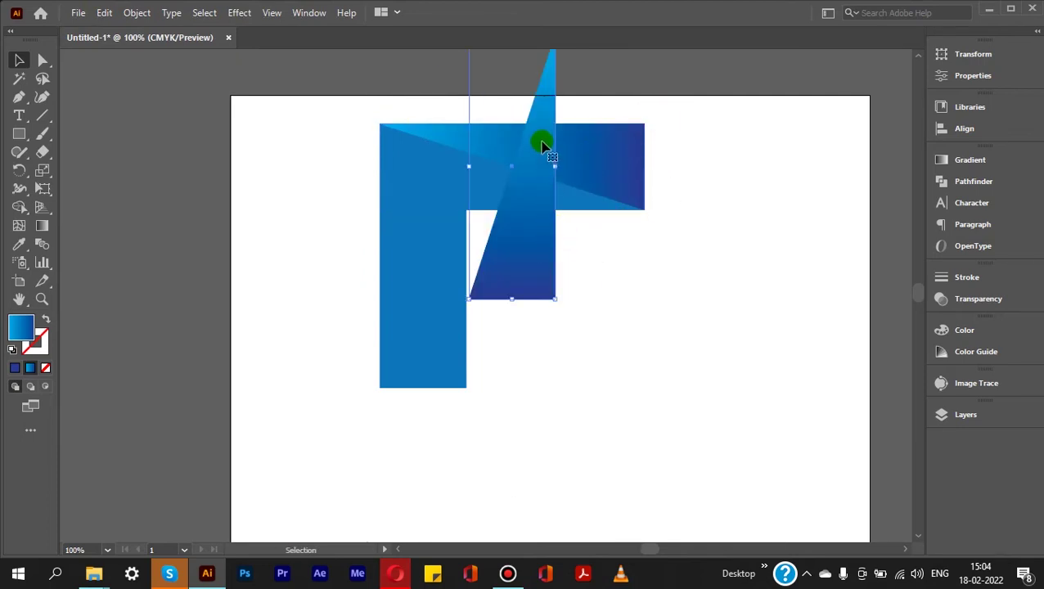
drag(531, 152, 456, 211)
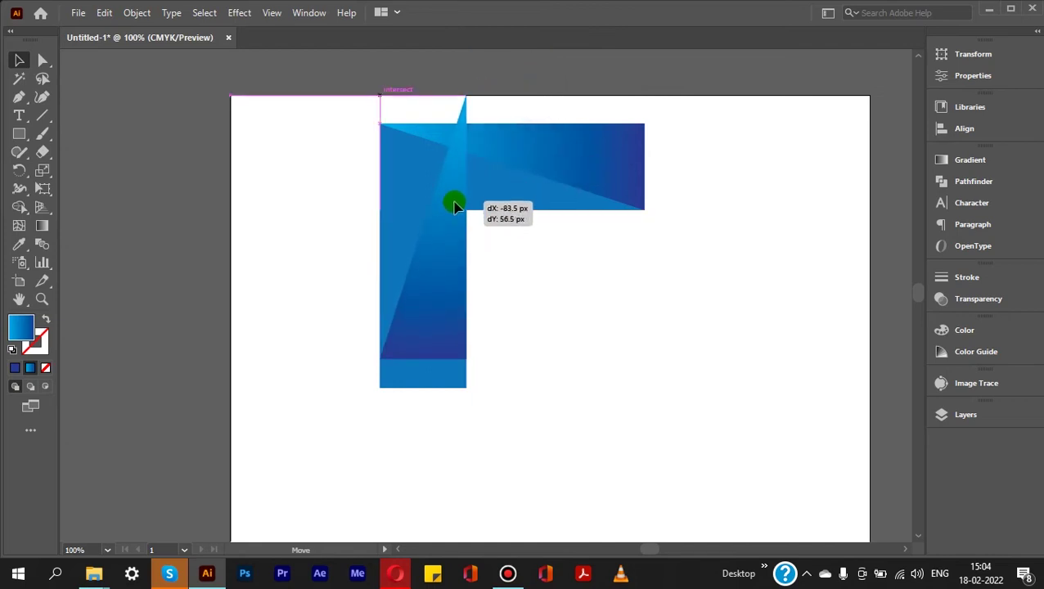
right_click(456, 210)
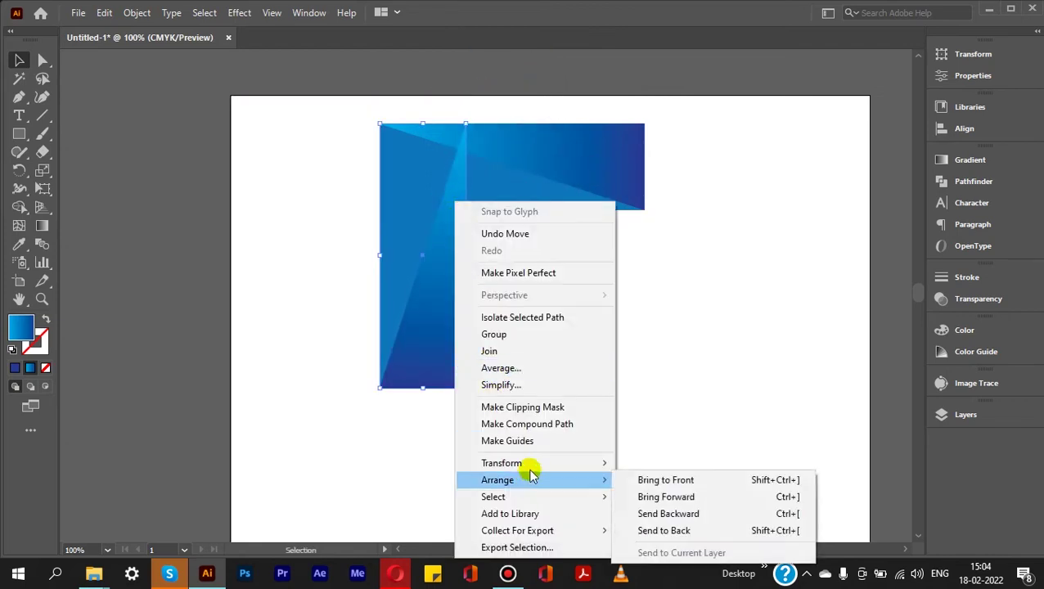
mouse_move(500, 463)
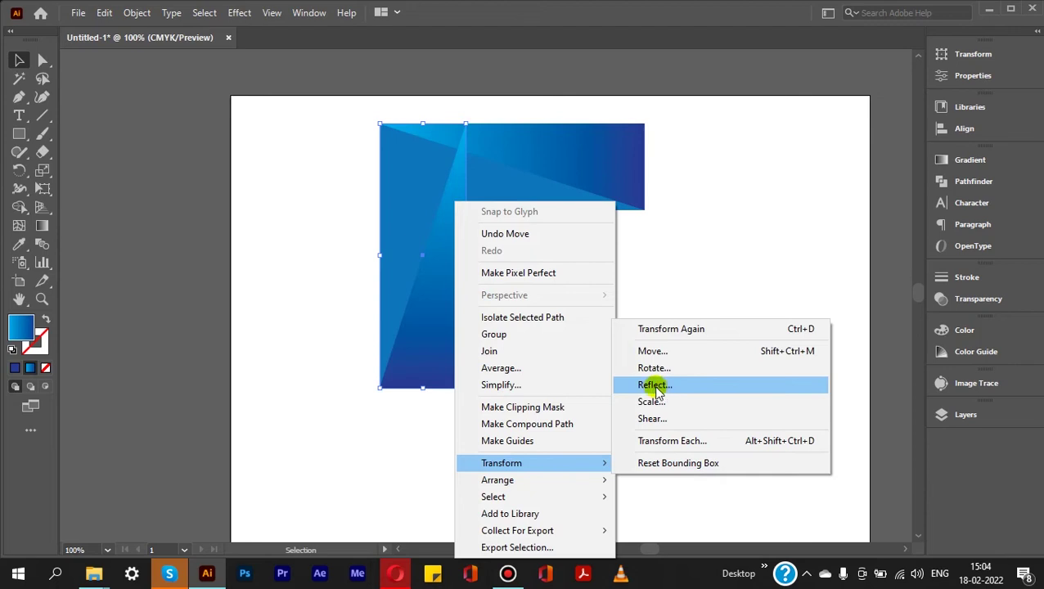
Step: Reflect the rotated triangle copy across the vertical axis, then select both pieces
click(653, 385)
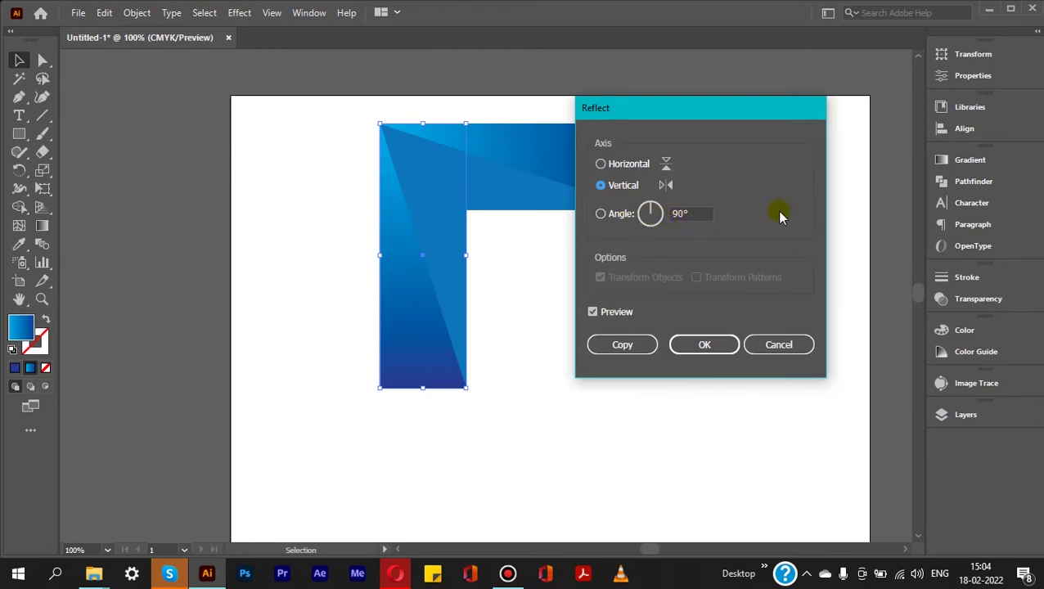
click(705, 347)
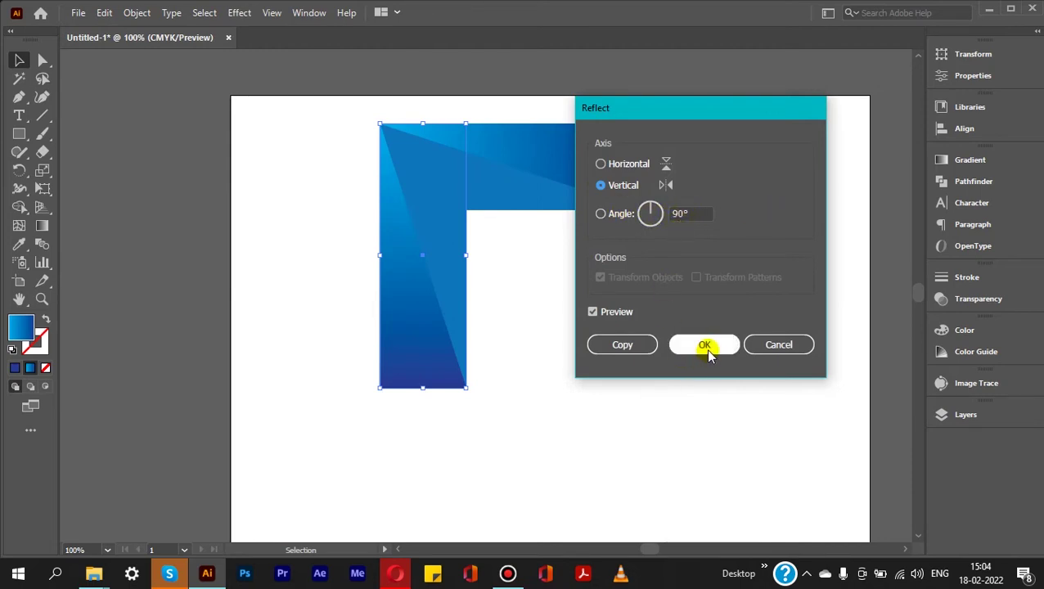
click(705, 346)
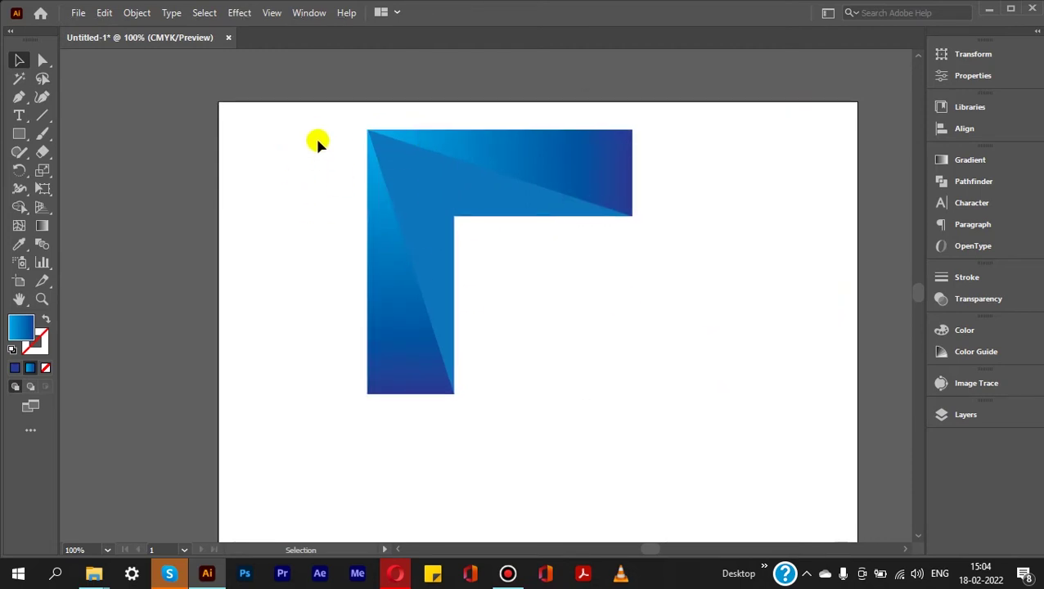
drag(313, 117, 540, 283)
Step: Group the two L pieces into one shape, undoing an accidental move
right_click(532, 180)
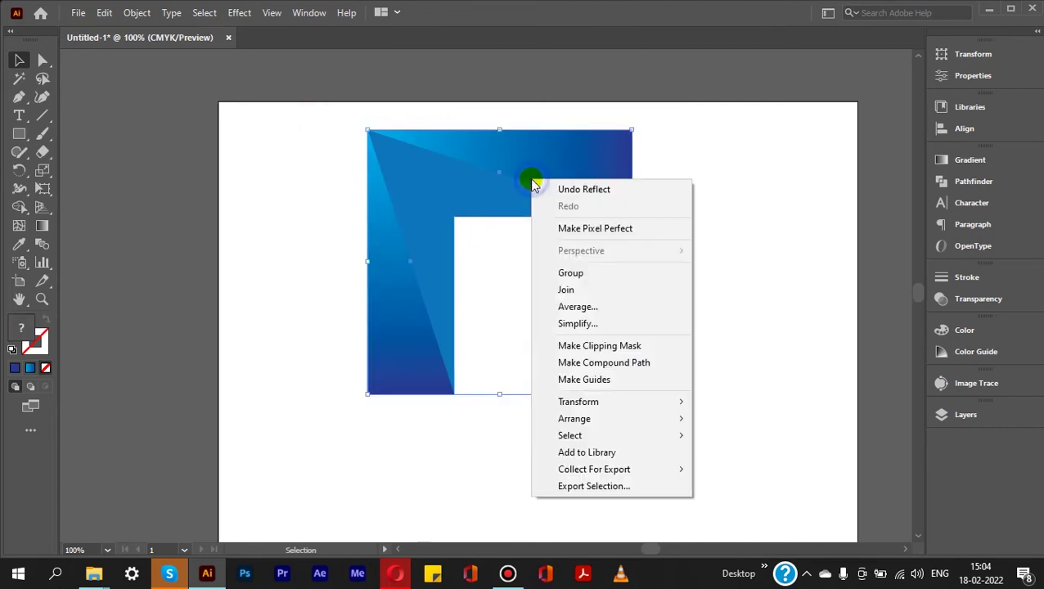
click(571, 272)
click(687, 328)
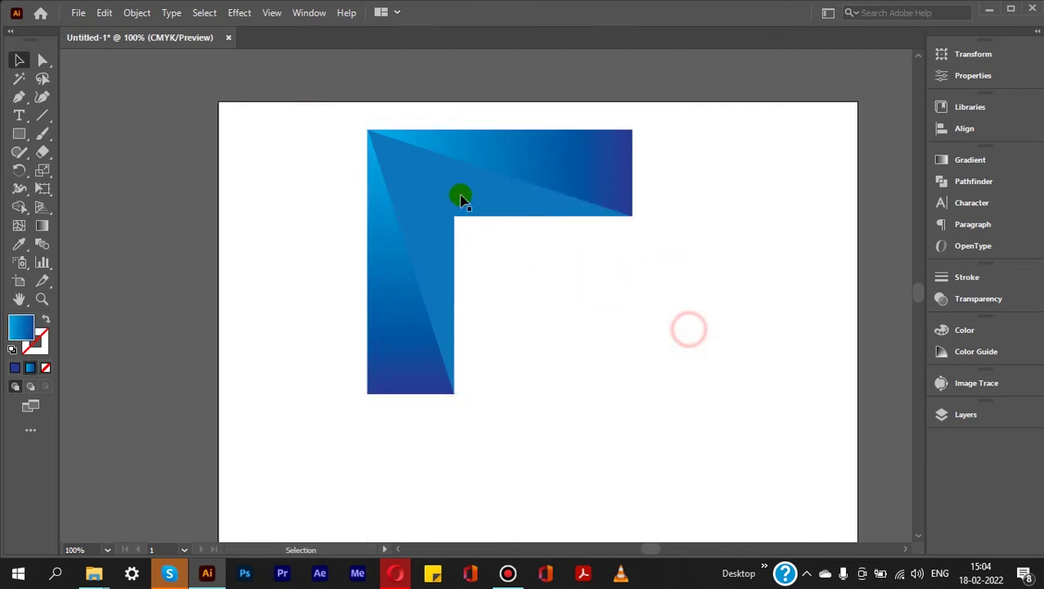
drag(465, 215, 483, 233)
key(ctrl+z)
click(310, 239)
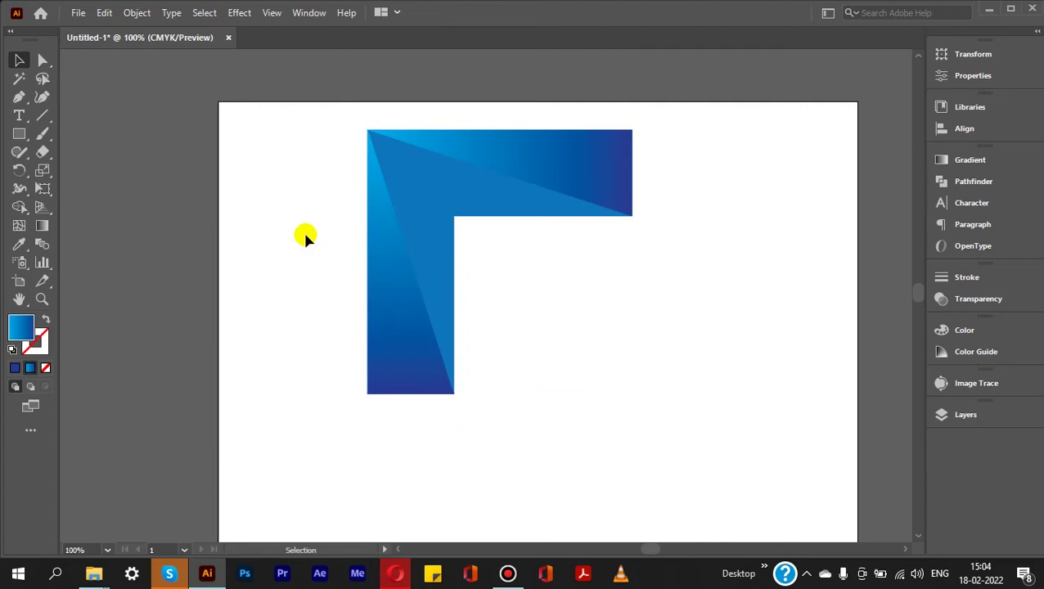
click(390, 240)
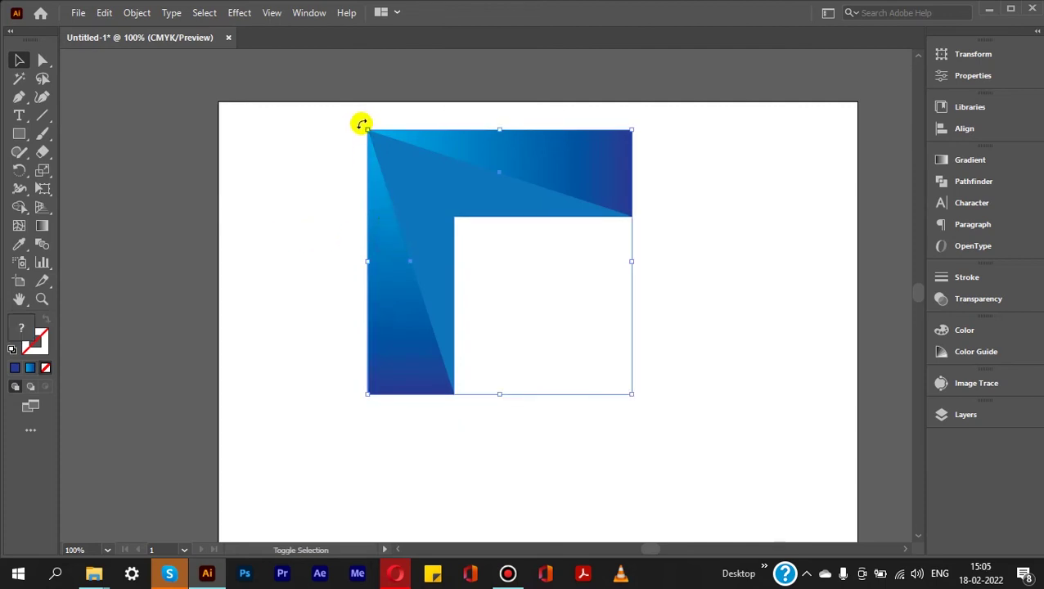
Step: Rotate the L 45° into a left-pointing chevron and place a duplicate to its right
drag(360, 124, 310, 226)
key(ctrl+minus)
mouse_move(407, 201)
mouse_down()
mouse_move(393, 258)
mouse_move(401, 260)
mouse_up()
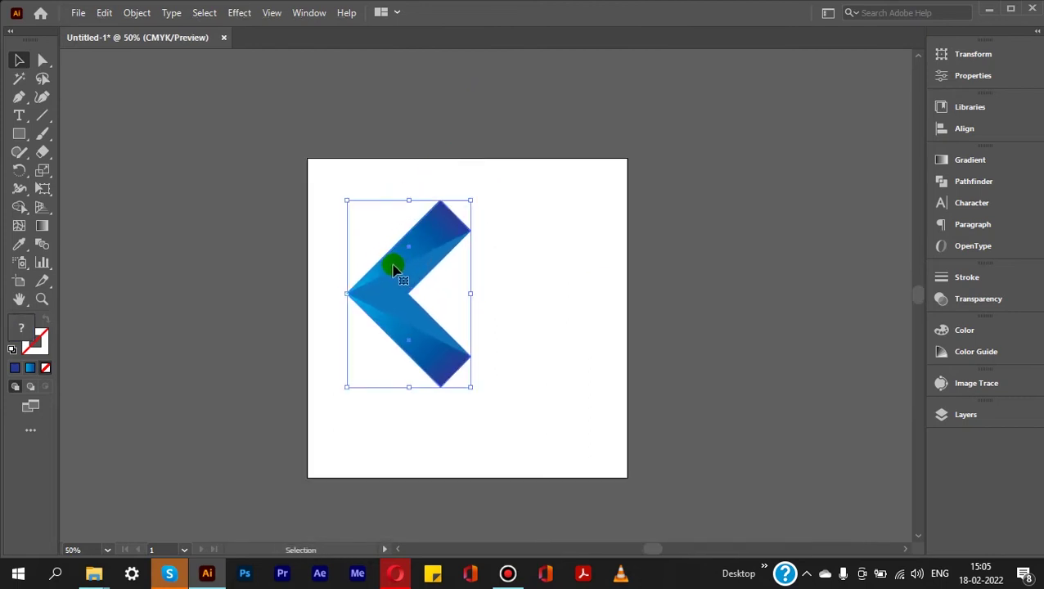
drag(394, 269, 488, 268)
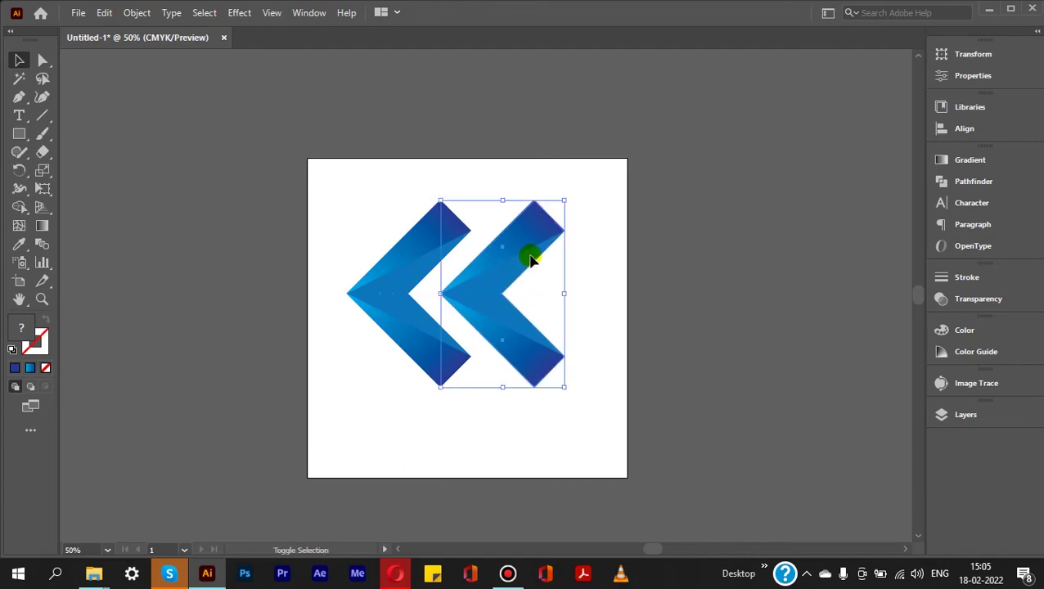
Step: Shrink the right chevron and move it left to nest inside the first
drag(566, 198, 542, 237)
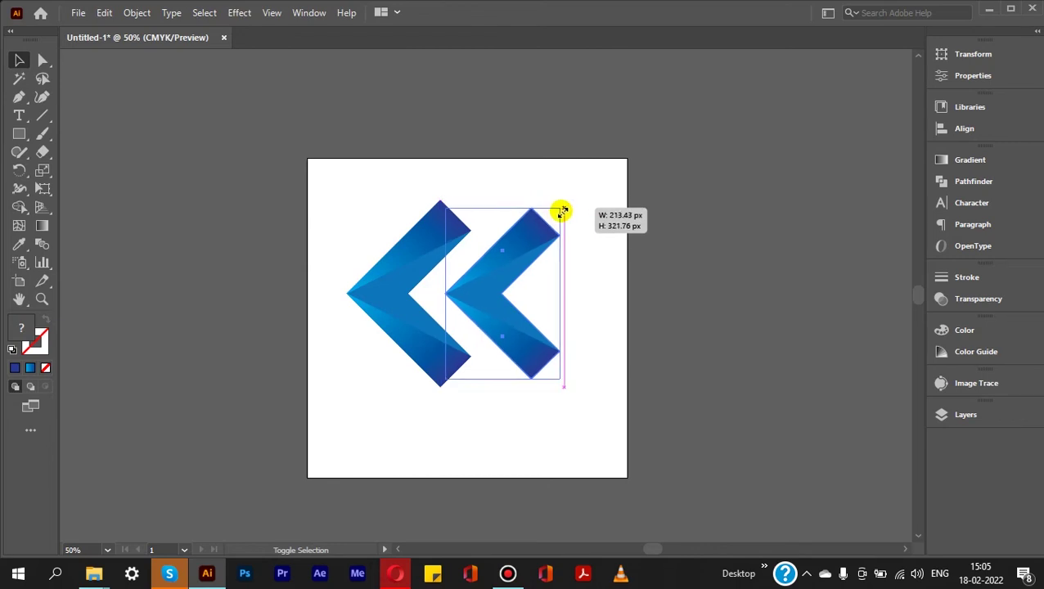
drag(543, 237, 538, 237)
drag(501, 272, 462, 285)
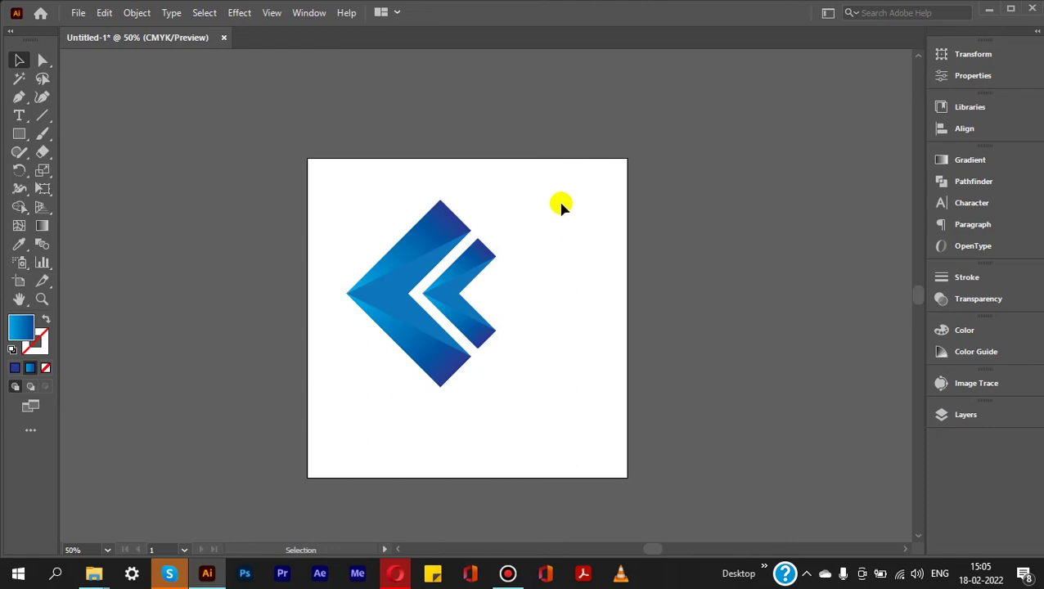
Step: Group the two nested chevrons together and reselect the group
drag(557, 202, 413, 309)
right_click(401, 272)
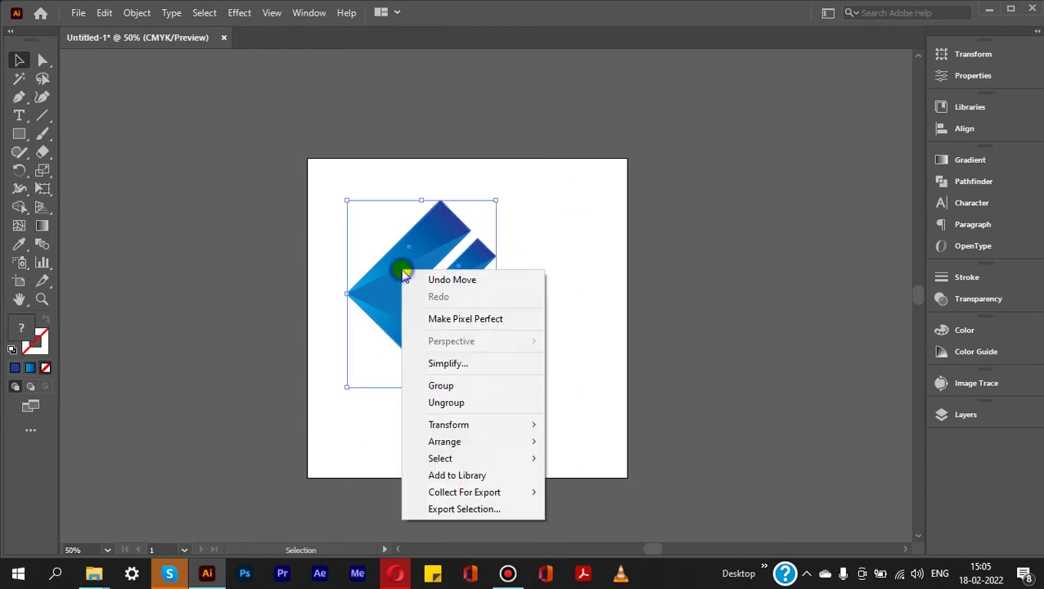
click(440, 385)
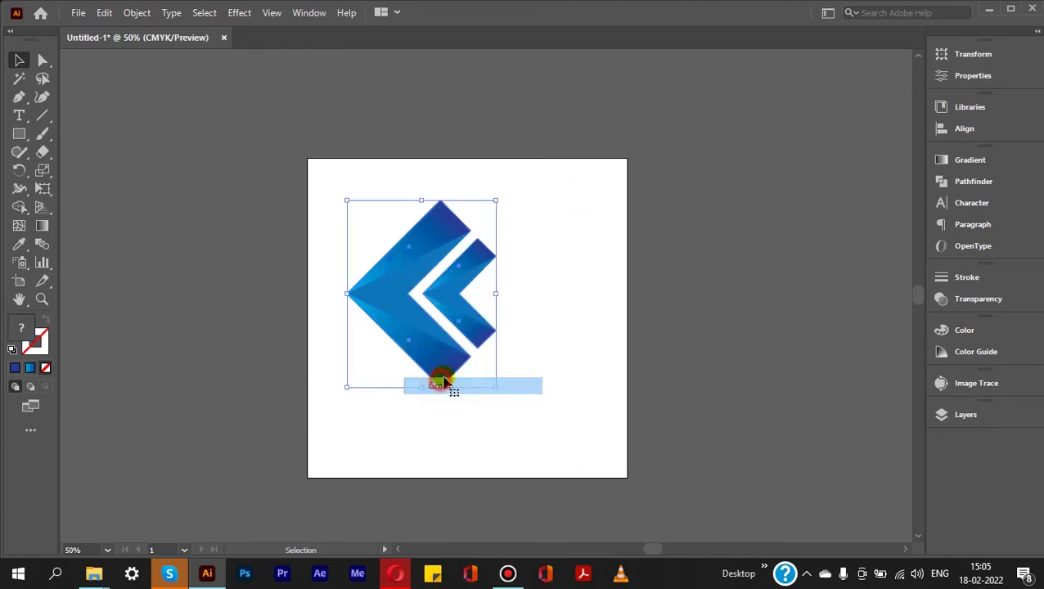
click(554, 317)
click(430, 249)
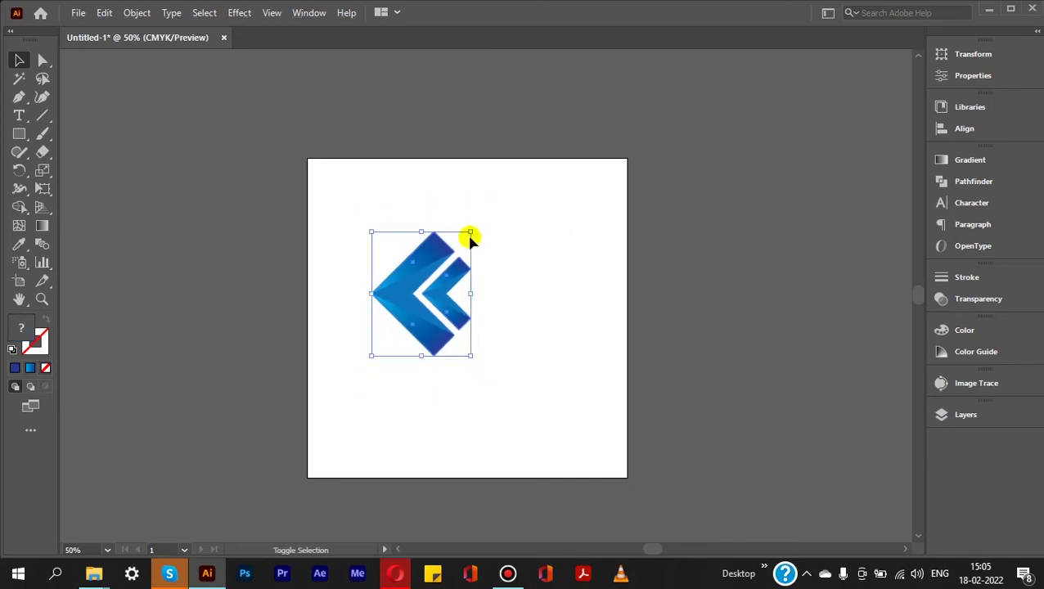
Step: Scale the chevron pair down and place a copy to its right
drag(495, 202, 460, 230)
click(535, 261)
click(418, 276)
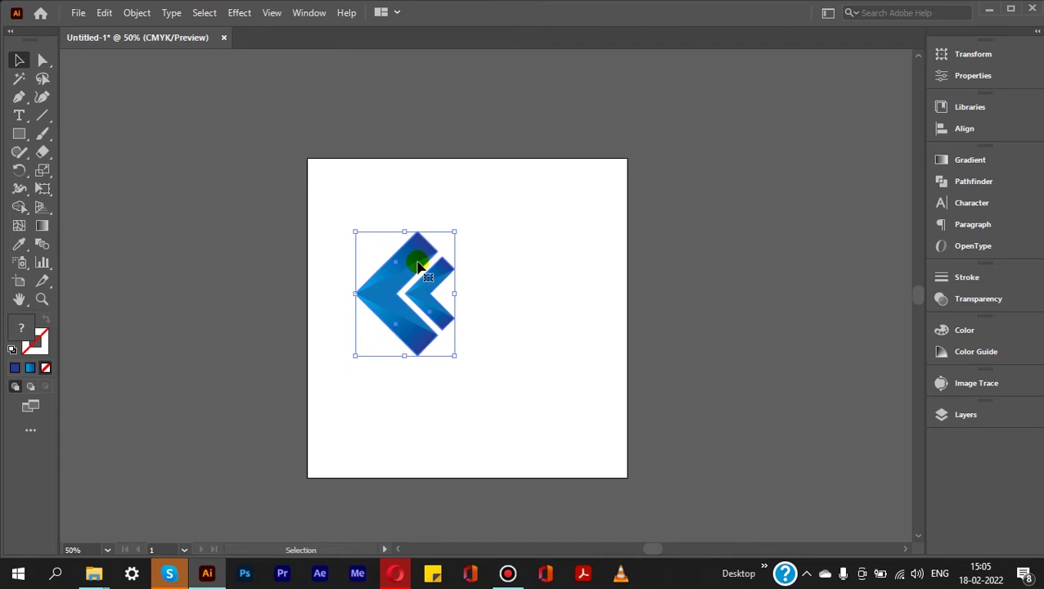
drag(406, 268, 507, 269)
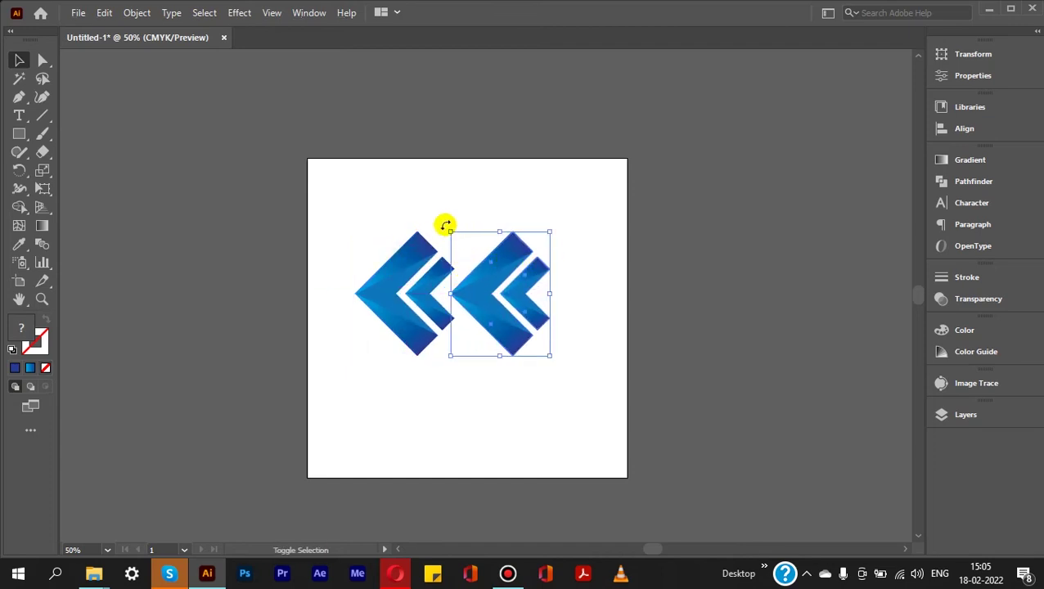
Step: Rotate the copy 180° to face the original and nudge it until the inner tips touch
drag(447, 223, 533, 347)
click(458, 288)
scroll(459, 289, up, 3)
scroll(439, 231, up, 2)
scroll(415, 214, up, 2)
mouse_move(494, 214)
mouse_down()
mouse_move(545, 214)
mouse_move(496, 205)
mouse_up()
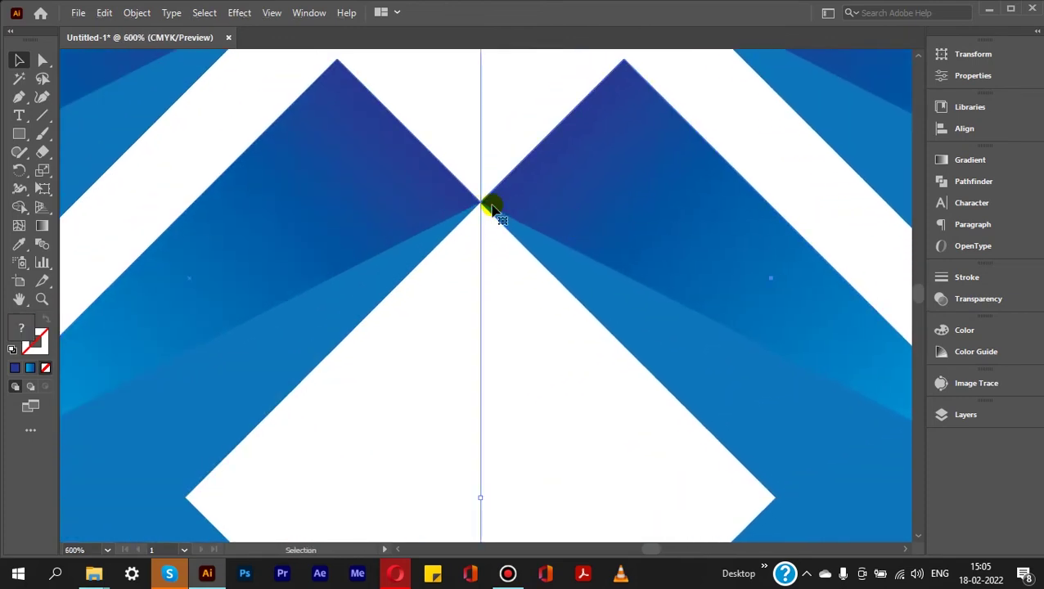
scroll(478, 229, down, 6)
click(313, 211)
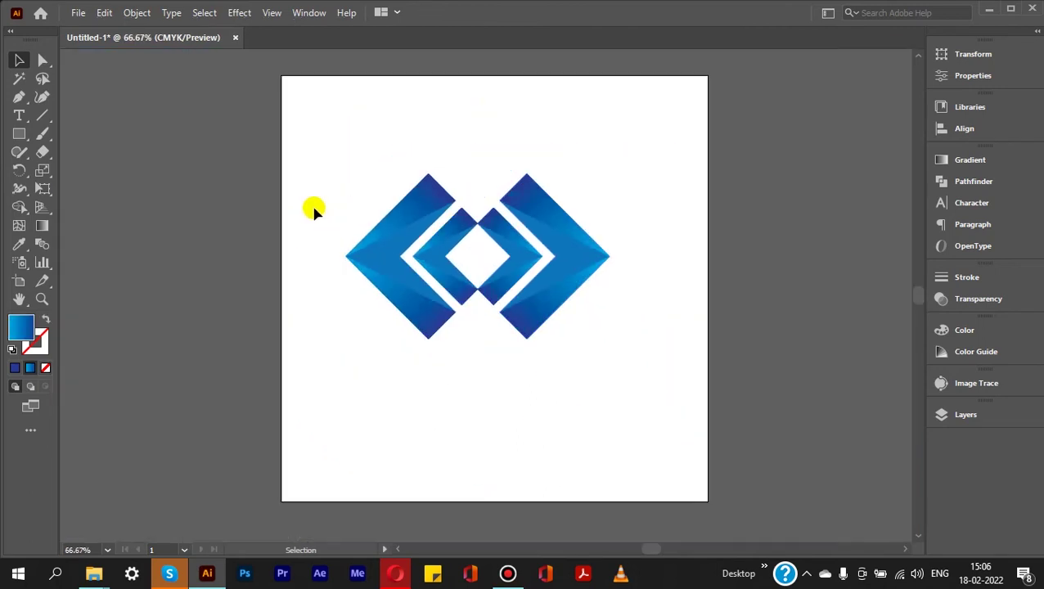
Step: Group all the chevrons of the logo together
drag(339, 141, 616, 360)
right_click(572, 255)
click(627, 364)
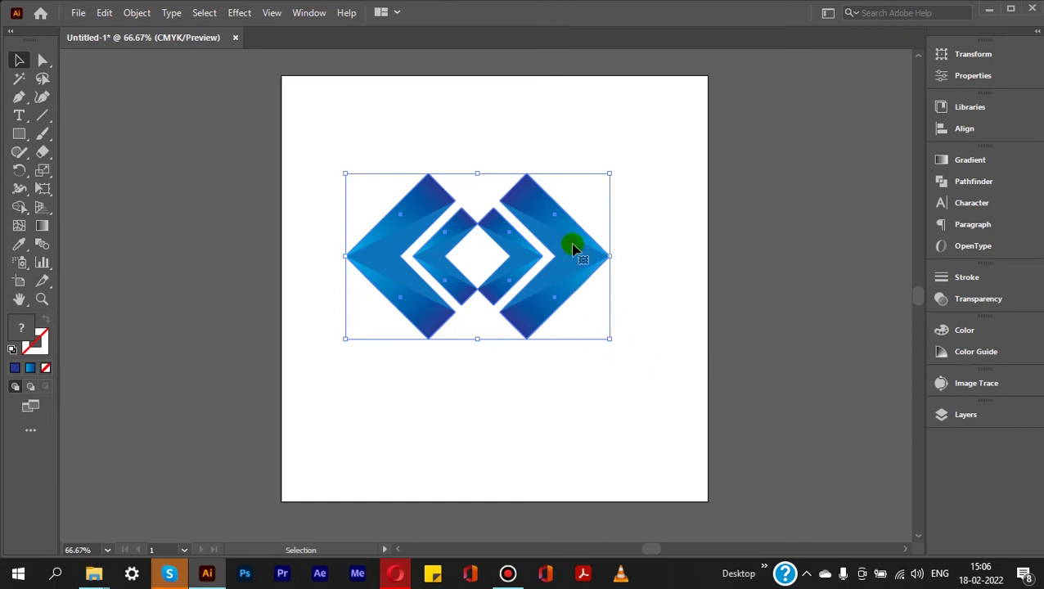
Step: Copy the logo, paste it in front, and rotate the copy 90° into a diamond
click(104, 14)
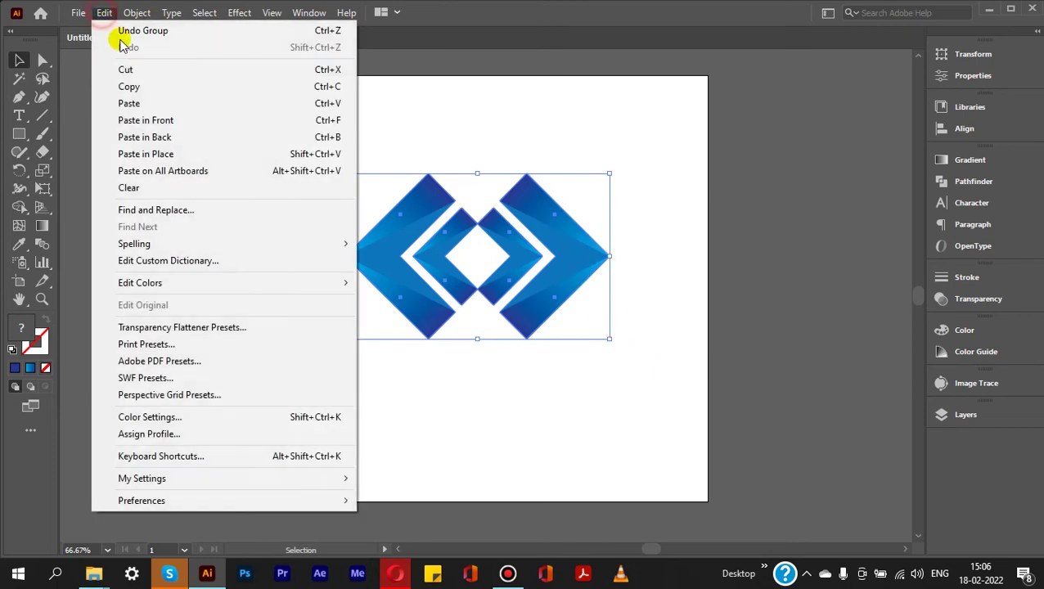
click(131, 86)
click(106, 13)
click(163, 120)
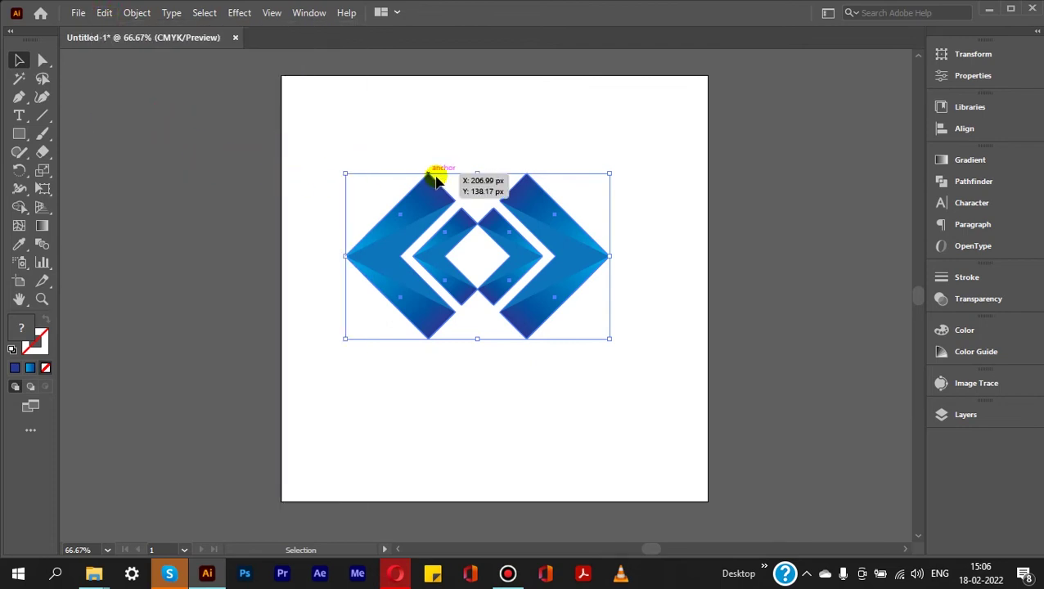
drag(341, 168, 349, 256)
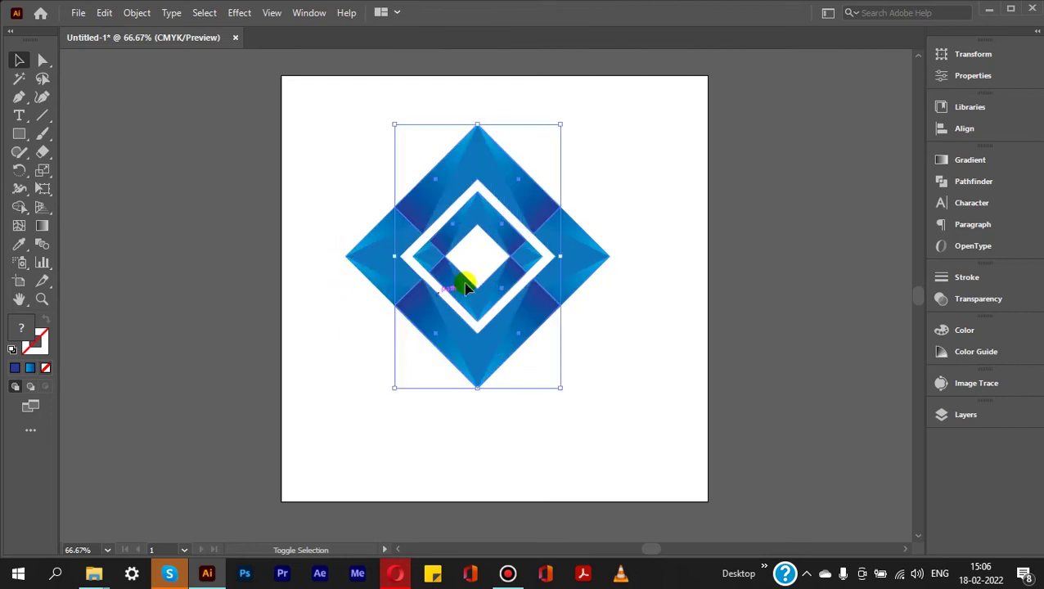
Step: Reselect all the diamond pieces together for grouping
click(793, 199)
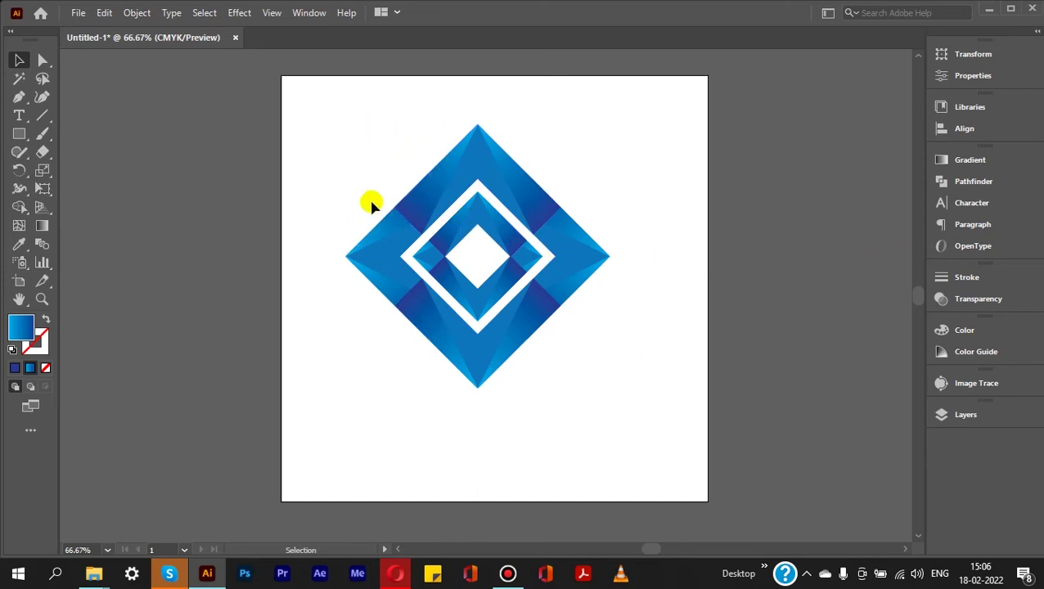
drag(352, 160, 583, 366)
right_click(545, 212)
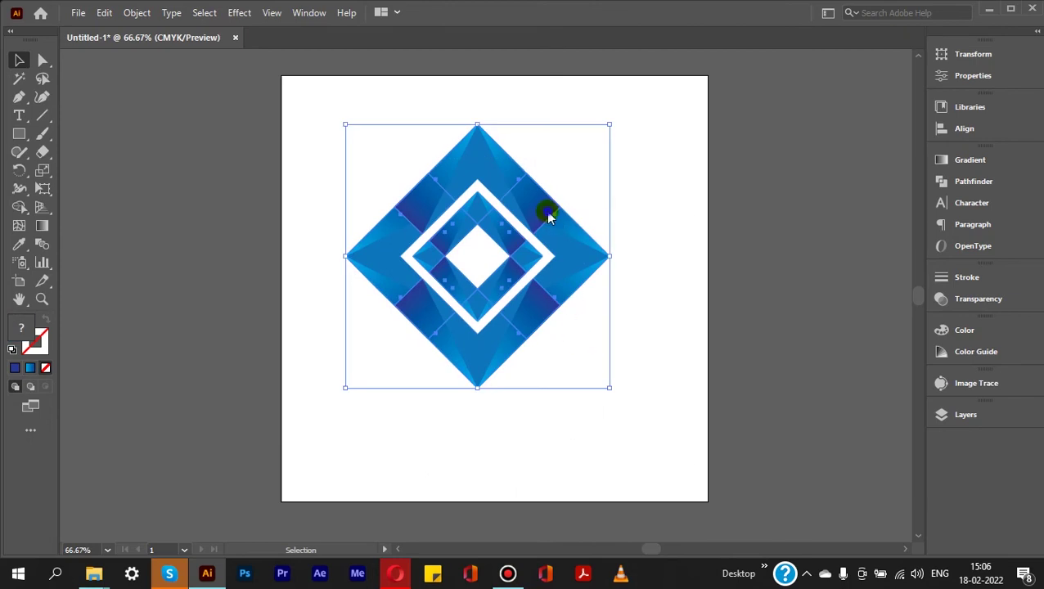
Step: Group the diamond pieces and center the group horizontally and vertically on the artboard
click(585, 327)
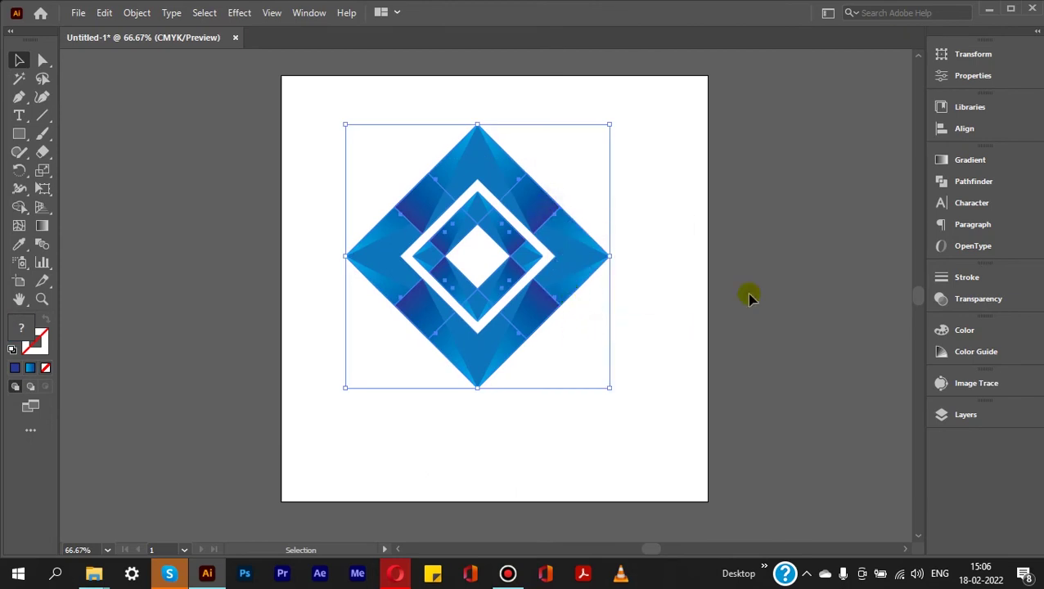
click(973, 76)
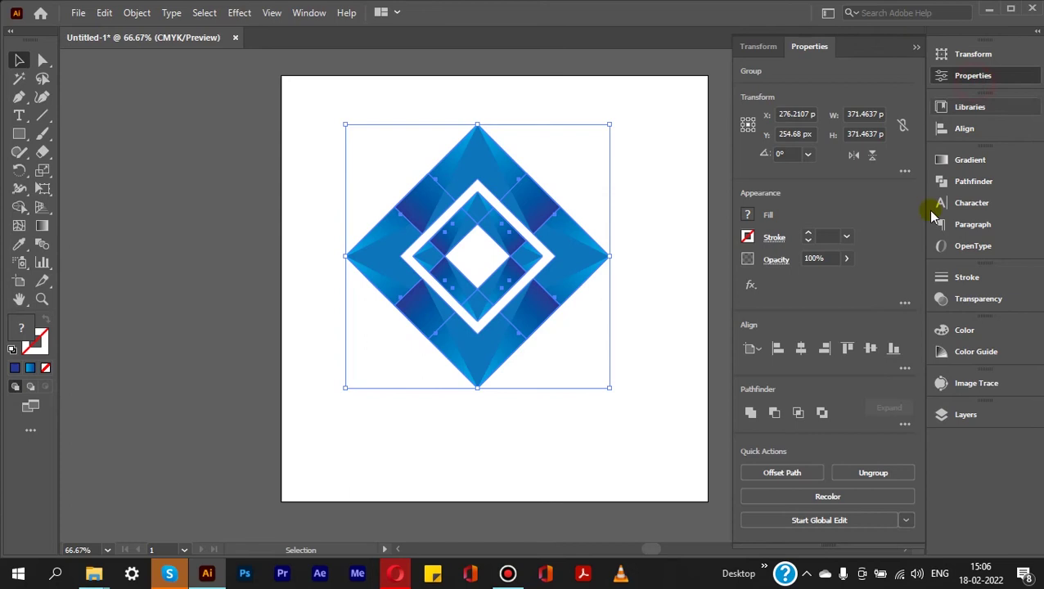
click(800, 351)
click(870, 350)
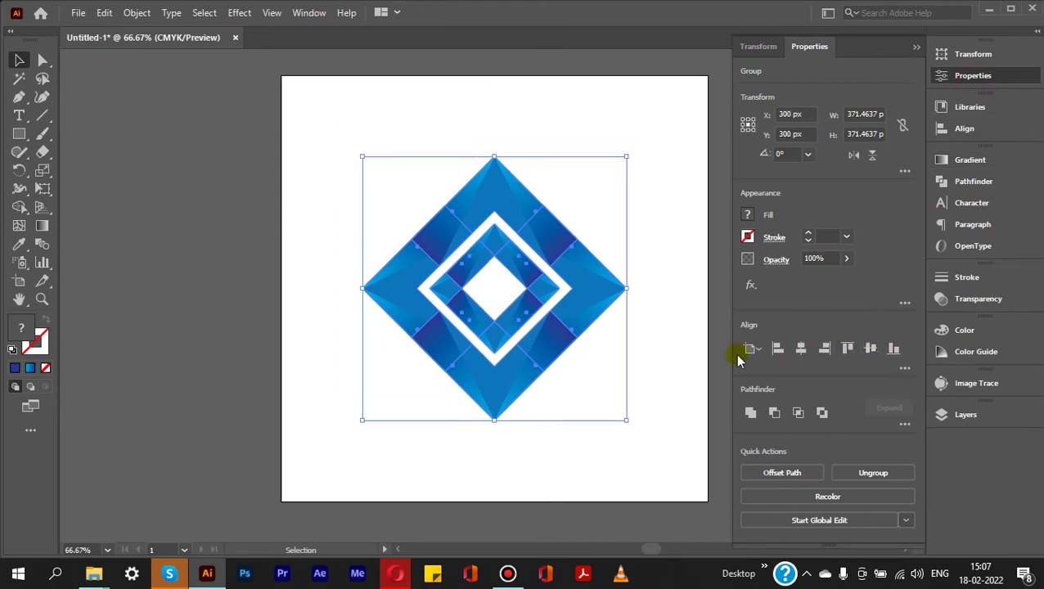
Step: Move the diamond logo straight up about 30 px
click(193, 236)
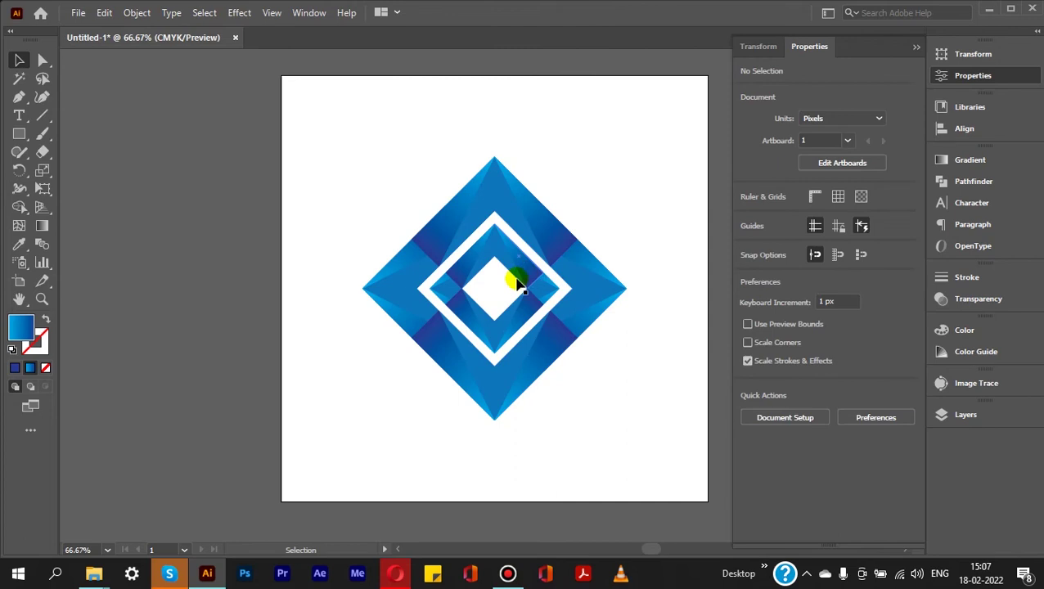
drag(593, 283, 540, 261)
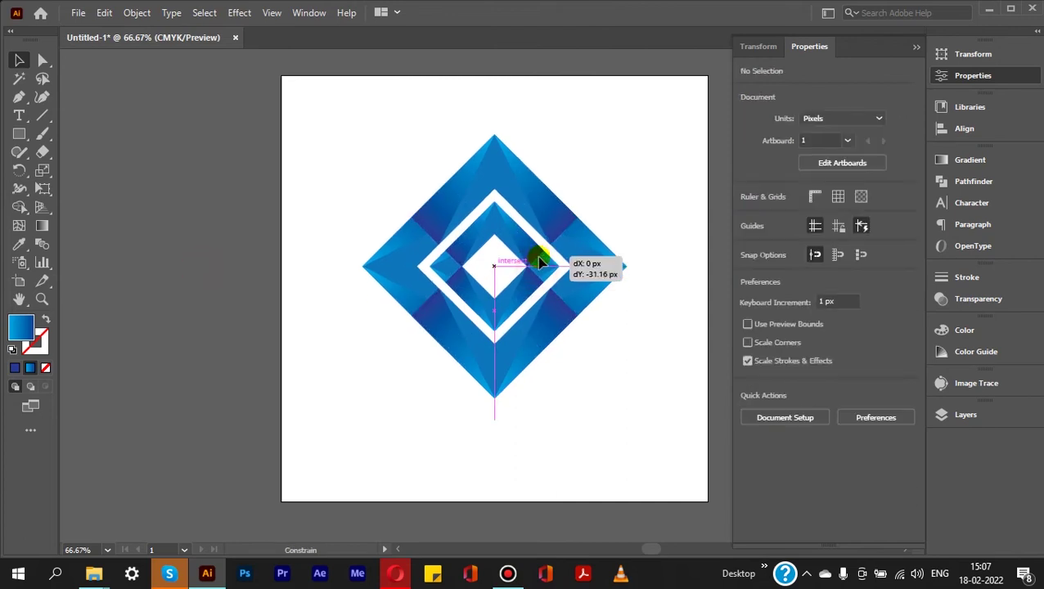
click(268, 263)
drag(251, 318, 238, 291)
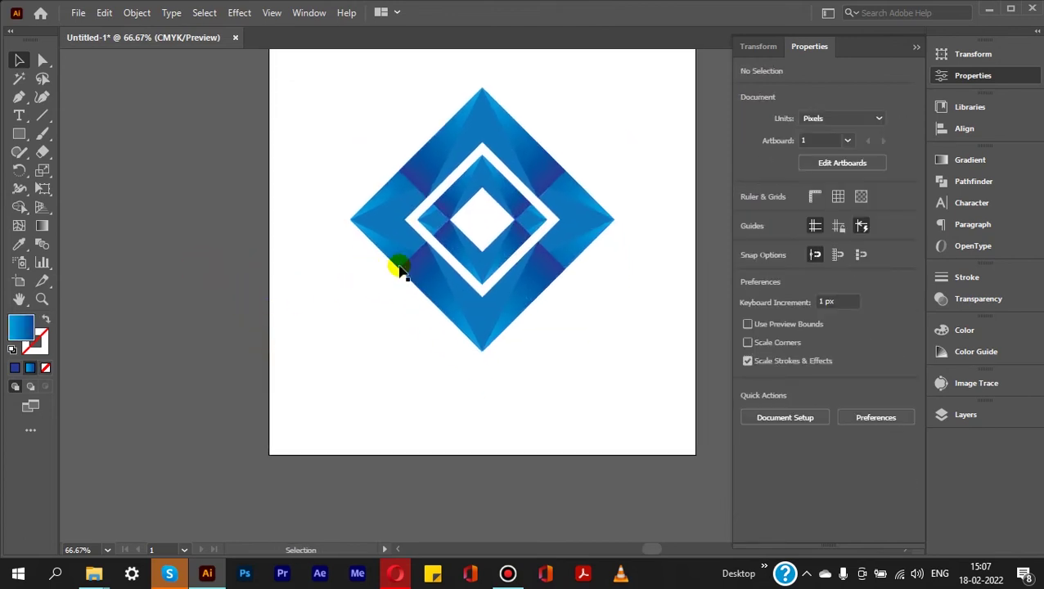
Step: Add vertical guides at the diamond's left and right points, then start a text object beside the artboard
key(ctrl+r)
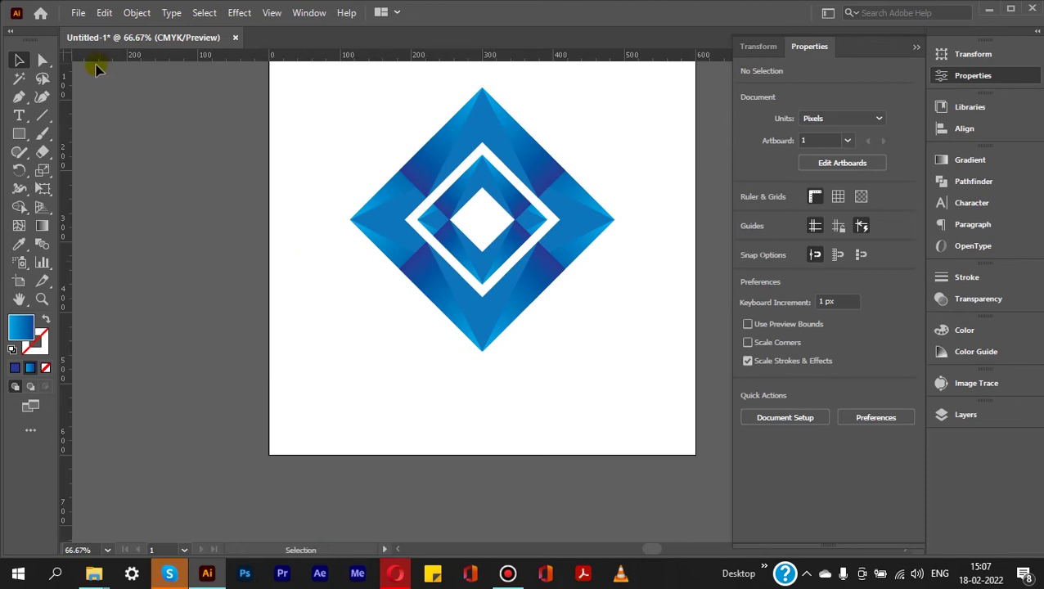
drag(68, 164, 352, 184)
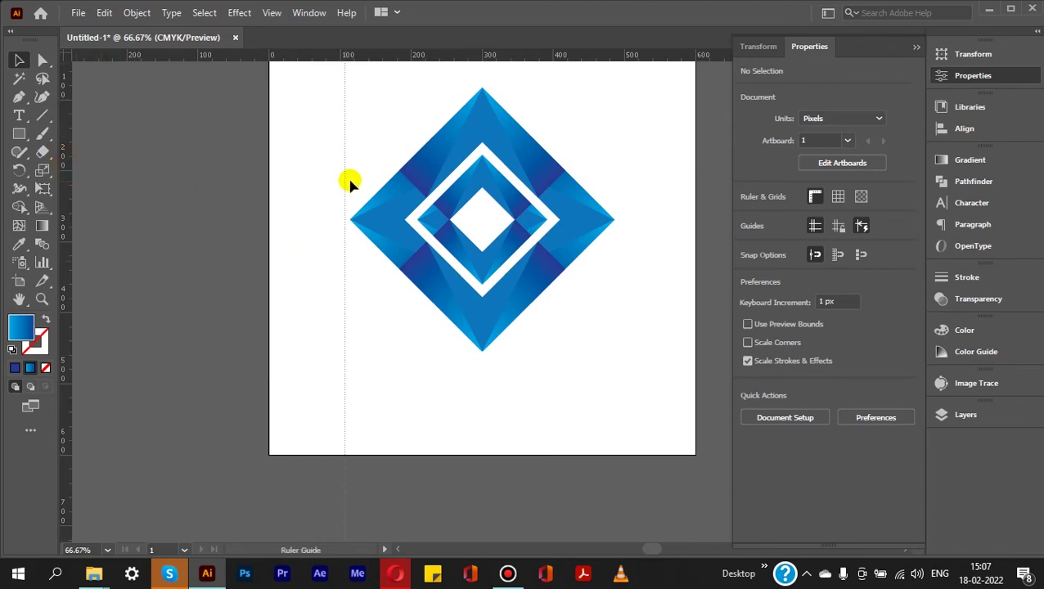
drag(63, 233, 617, 238)
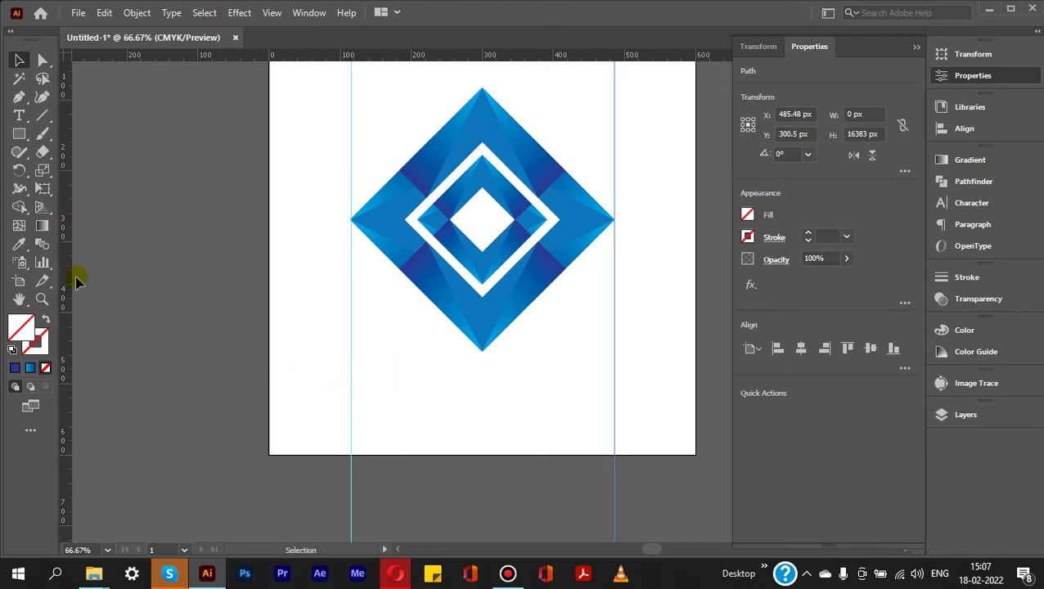
click(22, 121)
click(143, 398)
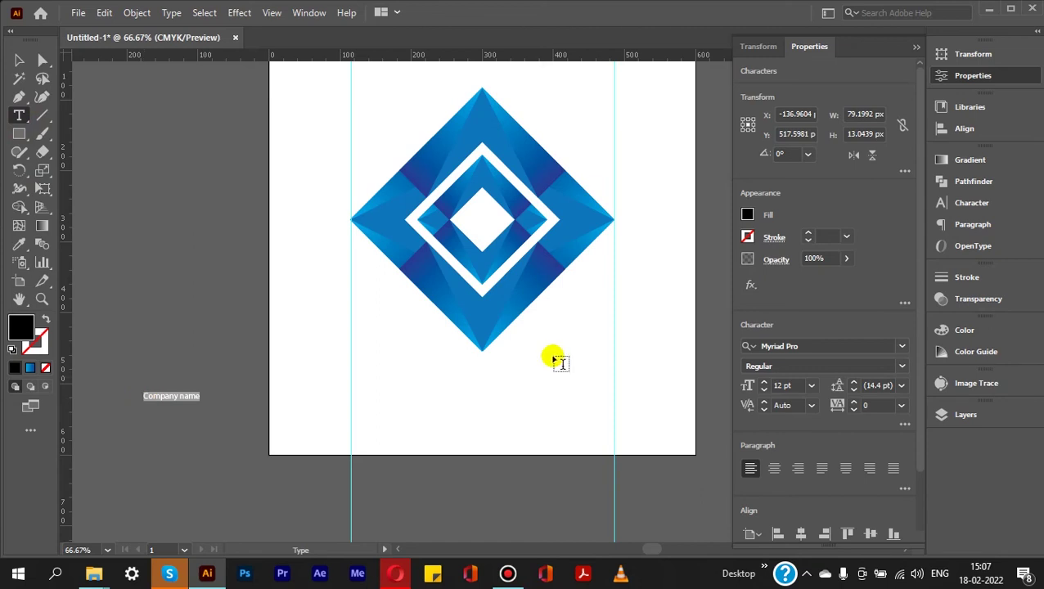
Step: Set the Company name caption to 35 pt Poppins
drag(747, 386, 761, 385)
click(824, 345)
text(poppins)
click(788, 420)
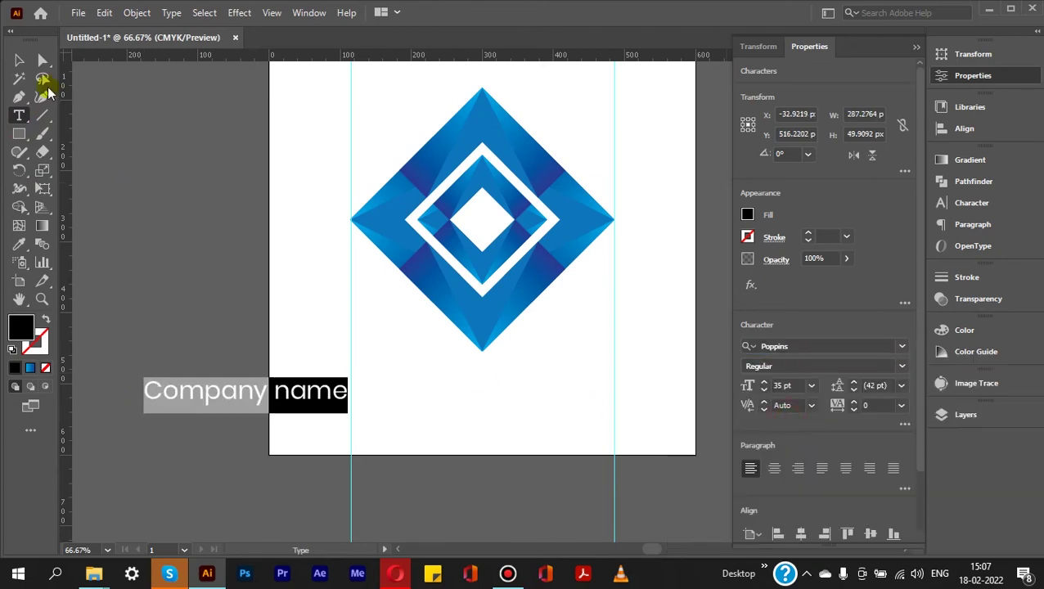
Step: Center the caption under the diamond and scale it to span the guides, about 45 pt
click(19, 60)
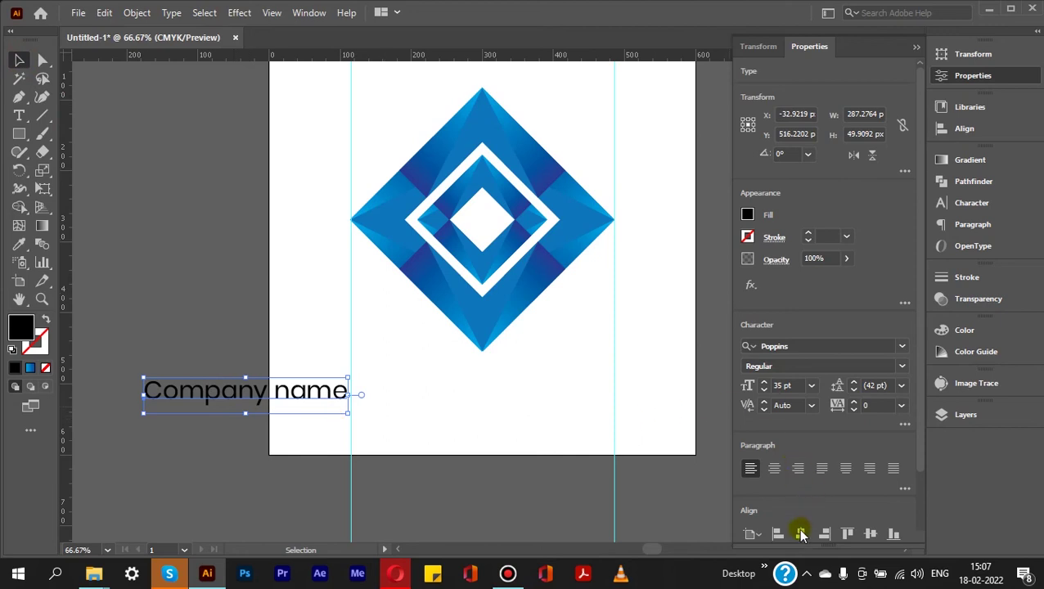
click(800, 533)
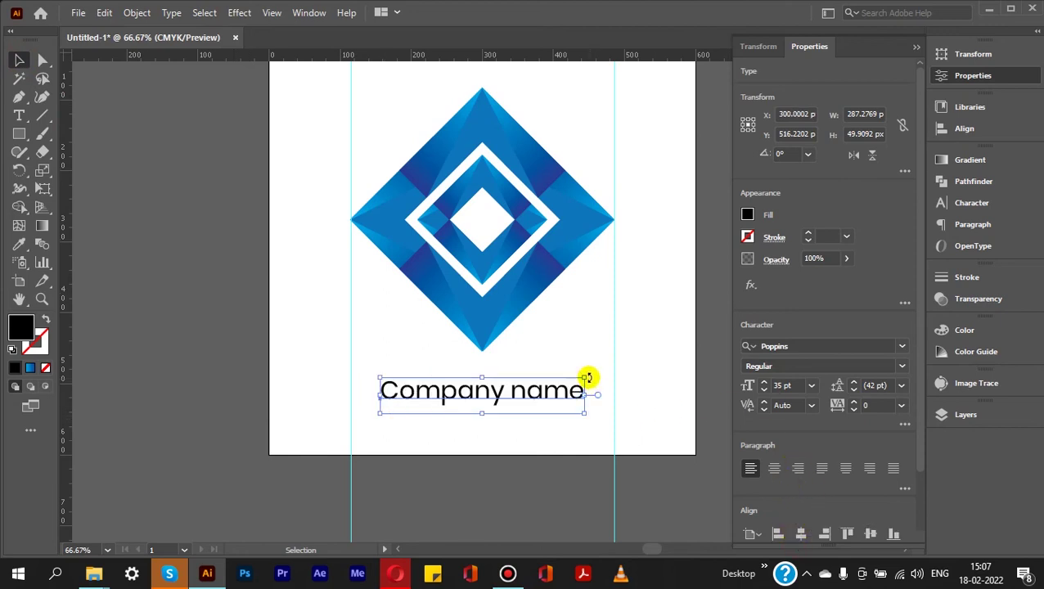
drag(586, 378, 615, 360)
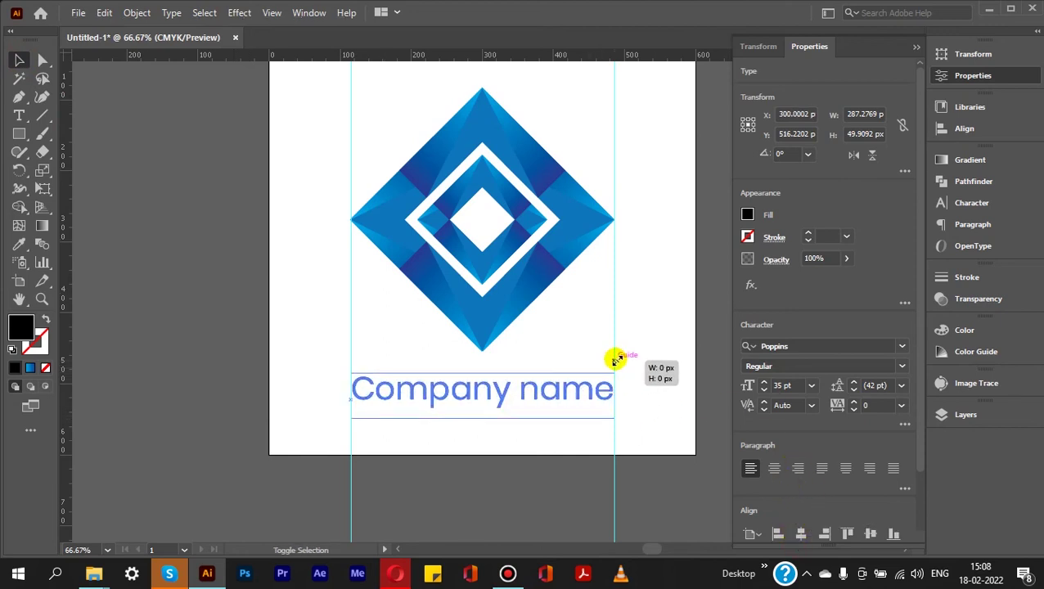
click(555, 481)
Step: Fill the caption with a dark blue swatch
click(555, 396)
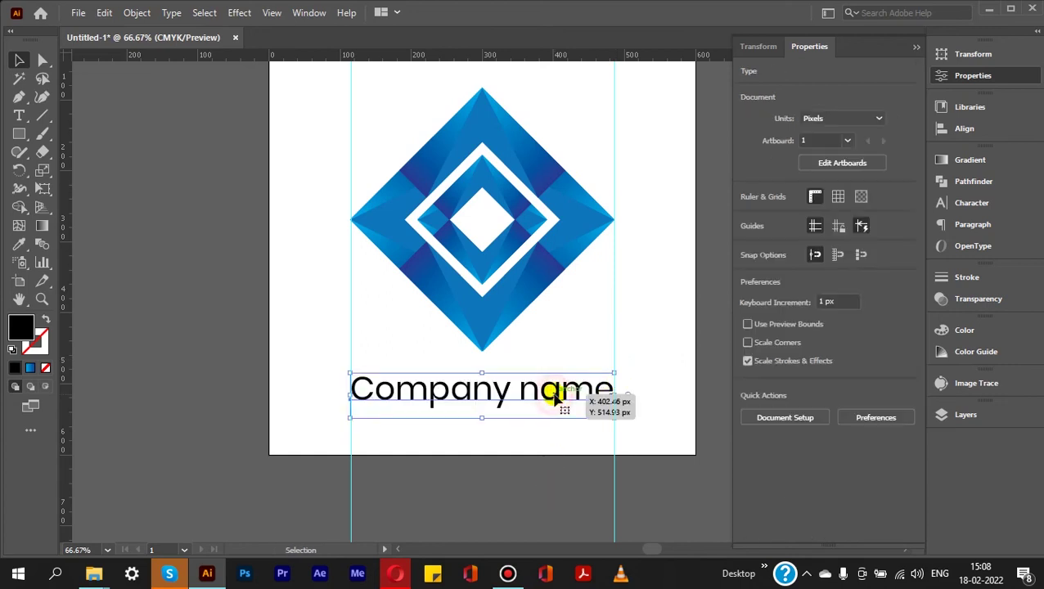
click(746, 215)
click(685, 281)
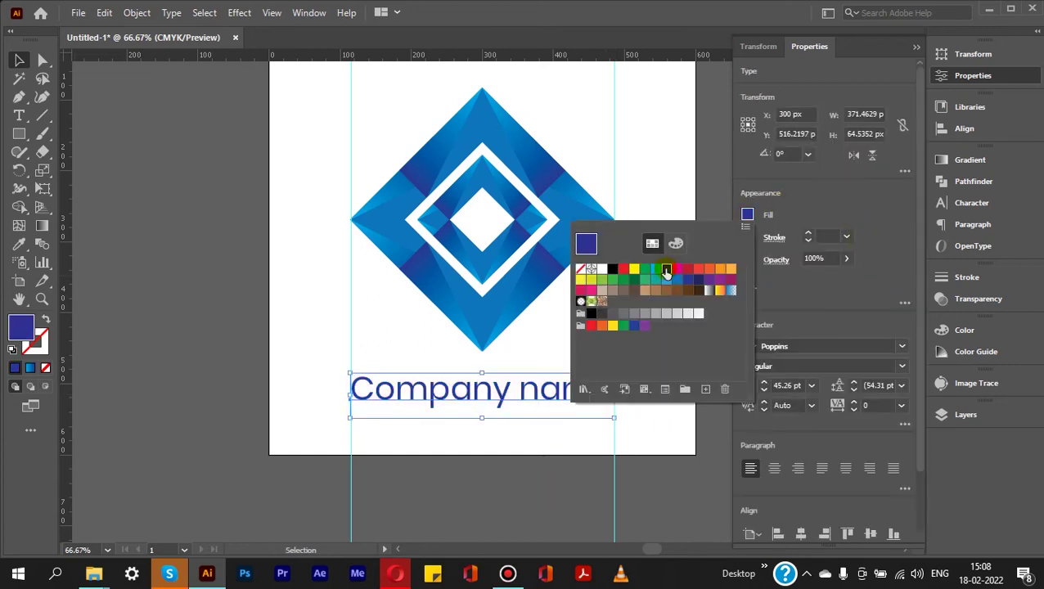
Step: Change the caption to a lighter blue and nudge it slightly upward
click(676, 281)
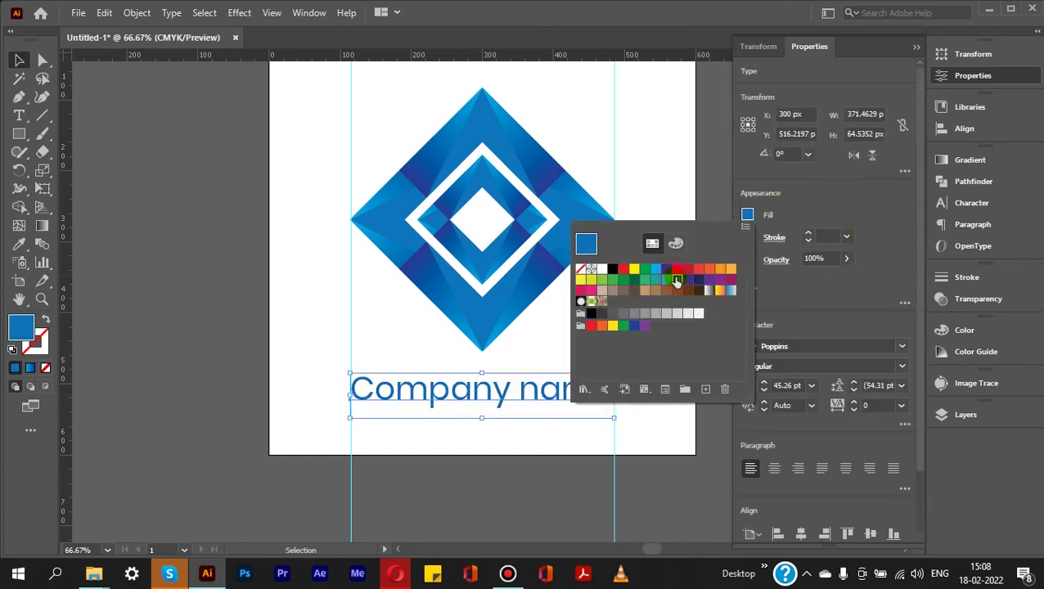
click(208, 269)
scroll(511, 386, up, 2)
drag(528, 391, 522, 365)
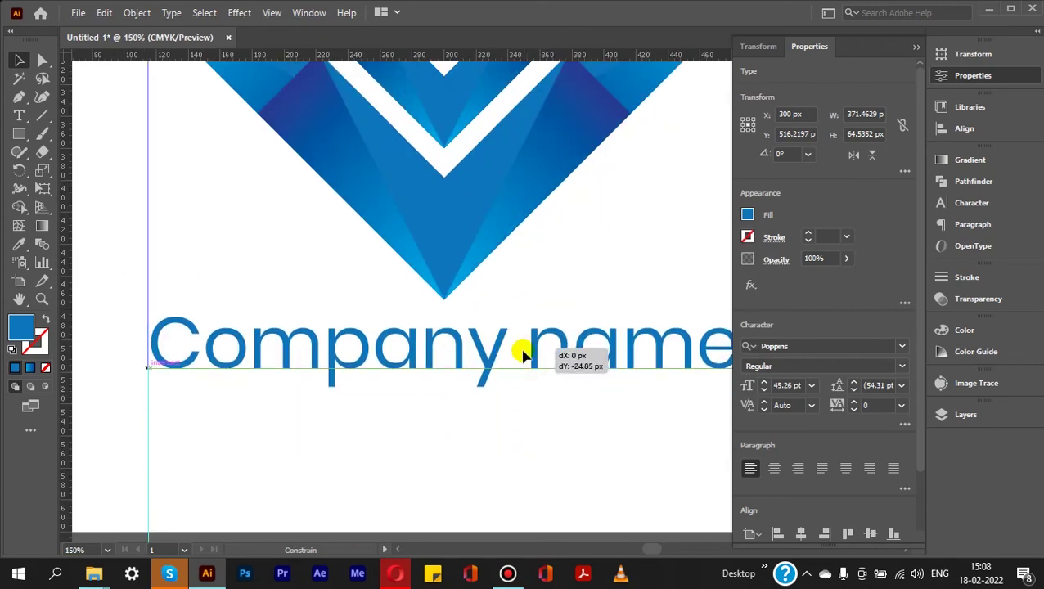
scroll(411, 460, down, 3)
Step: Delete both vertical guides
click(410, 460)
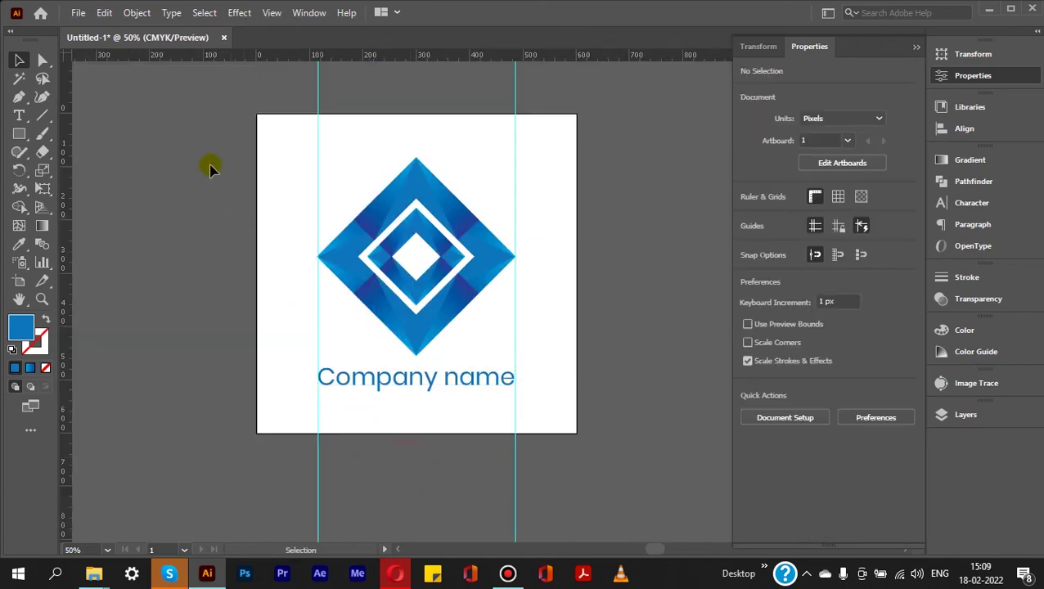
drag(542, 97, 540, 93)
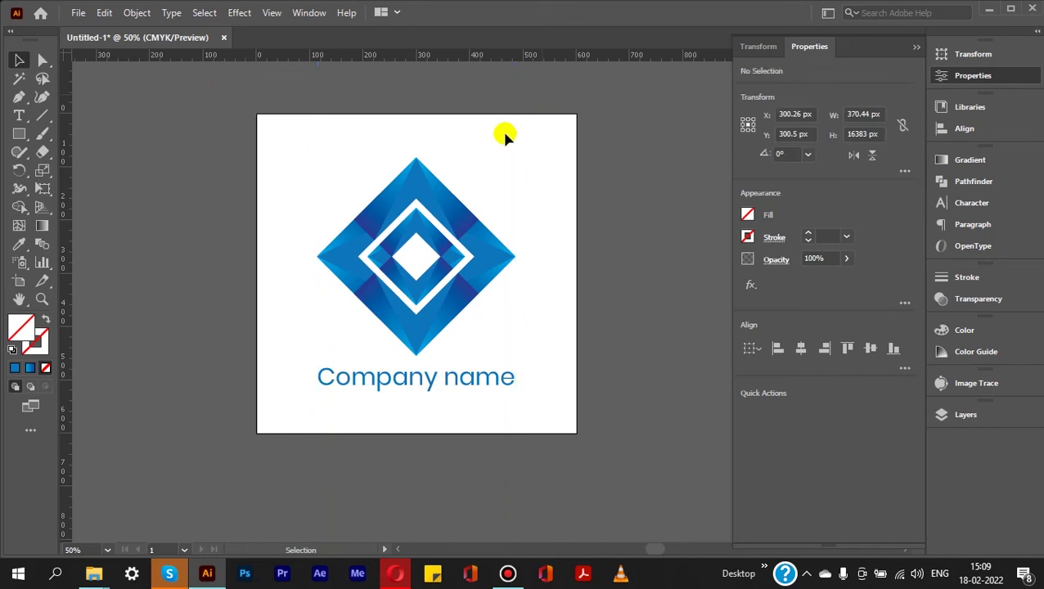
key(Delete)
Step: Group the diamond and caption and center the group horizontally on the artboard
drag(320, 140, 541, 398)
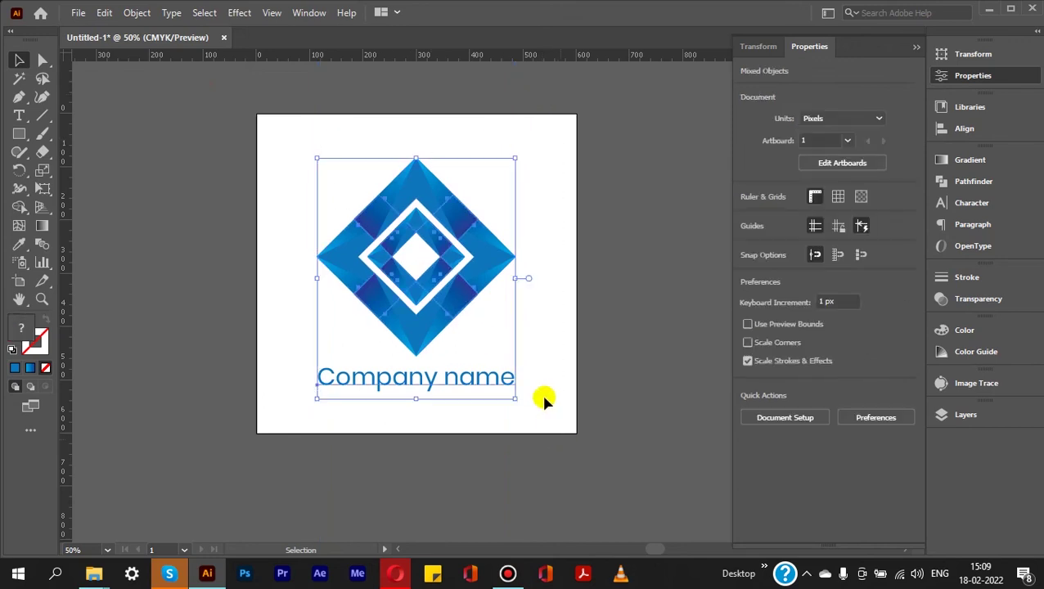
right_click(475, 223)
click(532, 340)
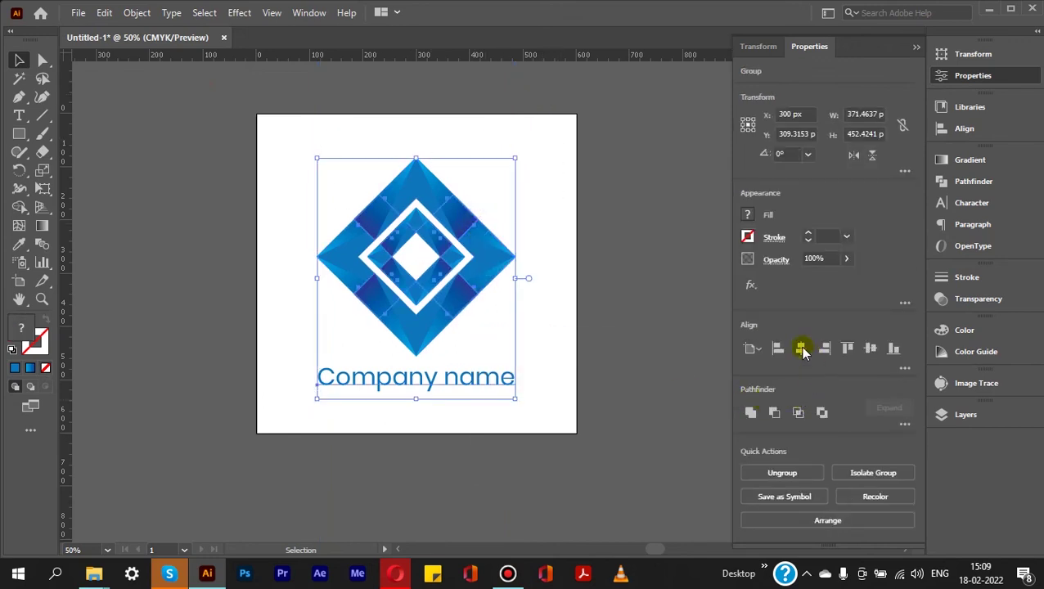
click(866, 350)
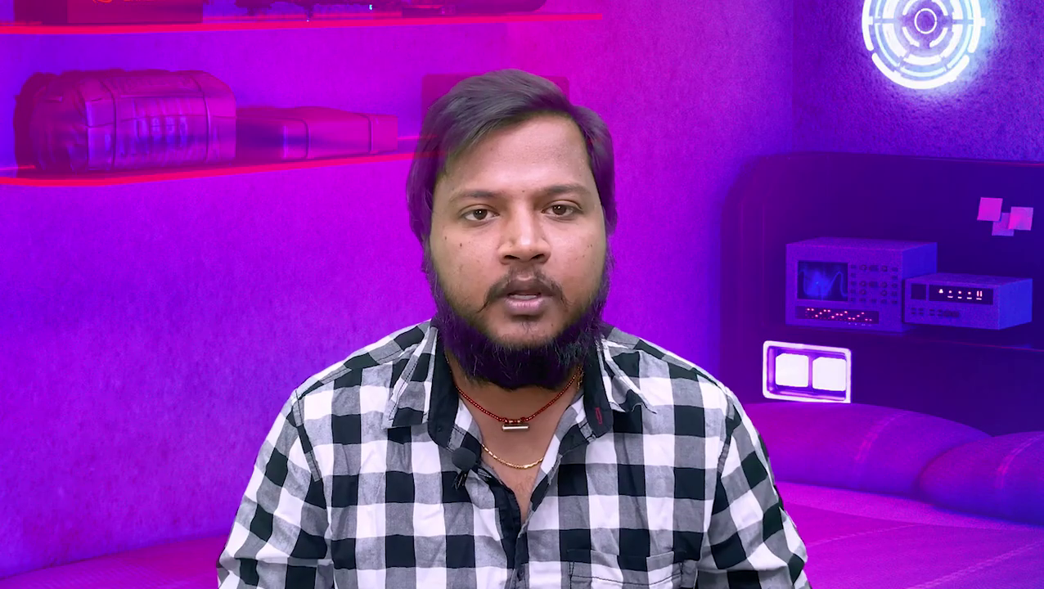